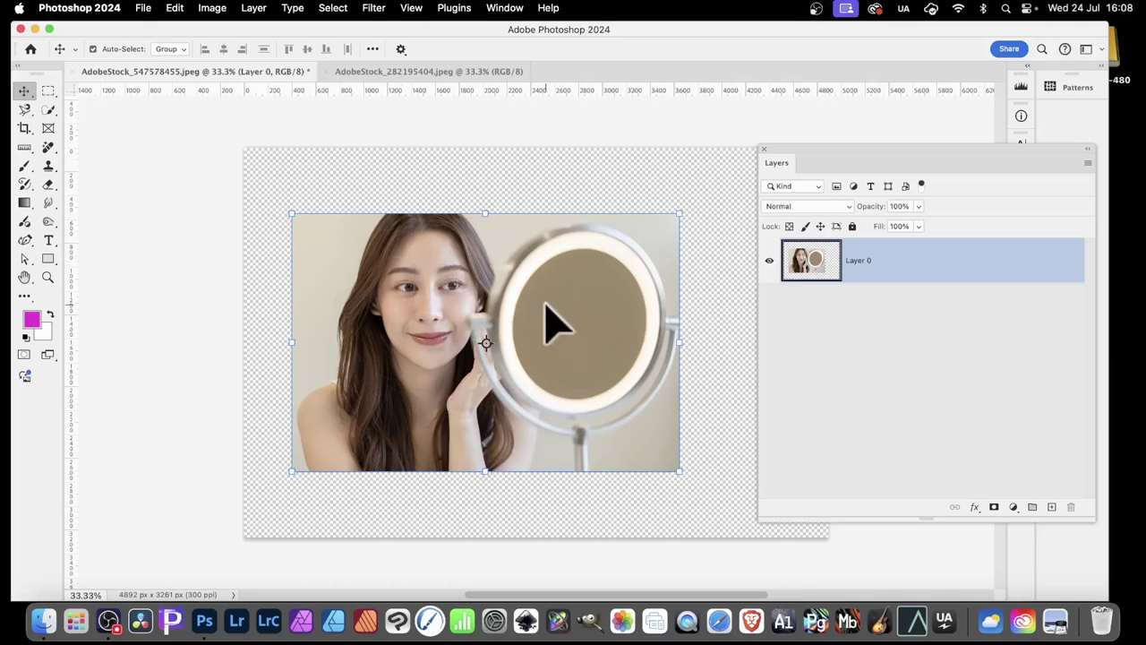
- Drag the photo to the right and back, then hide and re-show Layer 0
{"action": "left_click_drag", "start_coordinate": [493, 301], "coordinate": [603, 294]}
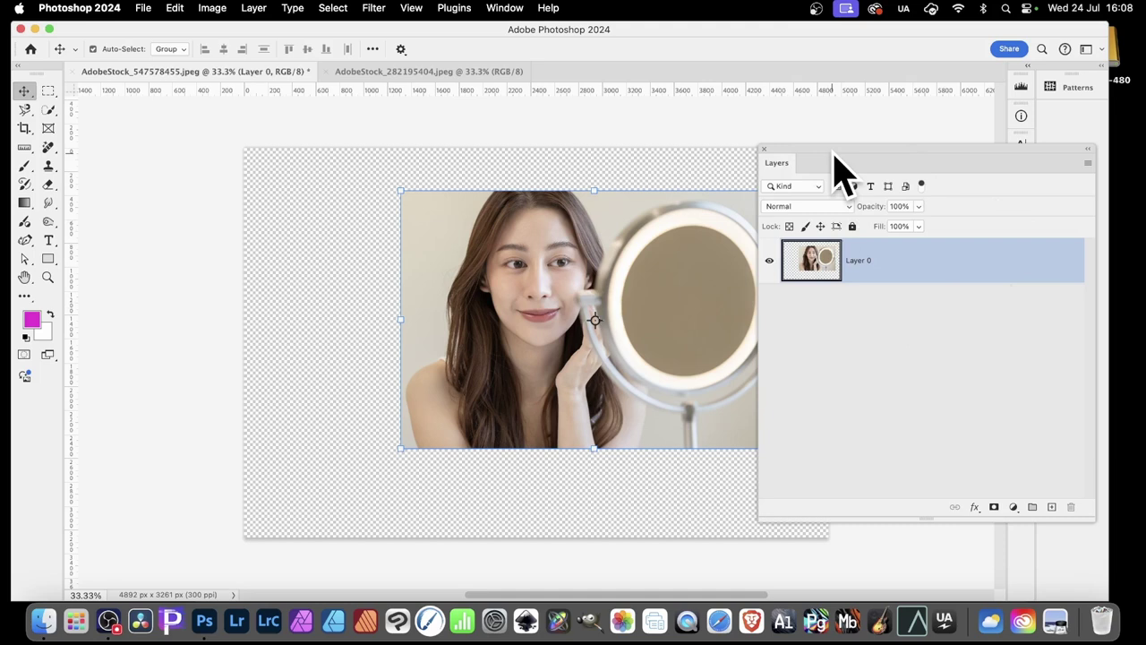
{"action": "left_click_drag", "start_coordinate": [671, 275], "coordinate": [606, 277]}
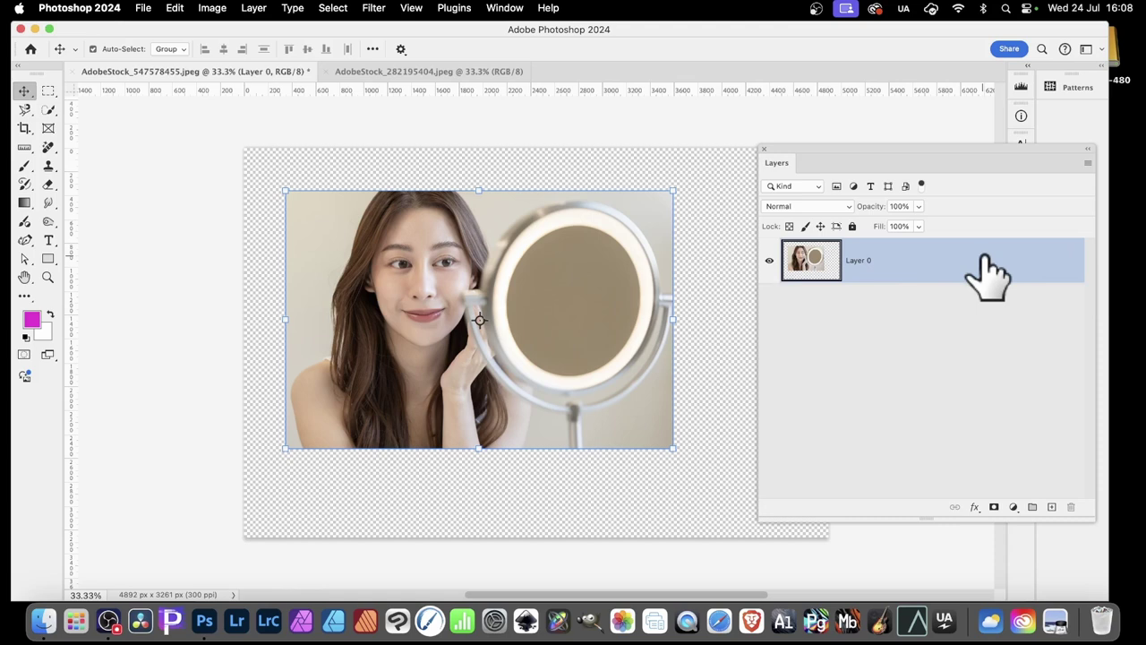
{"action": "left_click", "coordinate": [773, 259]}
{"action": "left_click", "coordinate": [769, 261]}
- Lock Layer 0's transparent pixels, test with magenta brush strokes, then undo them
{"action": "left_click", "coordinate": [788, 228]}
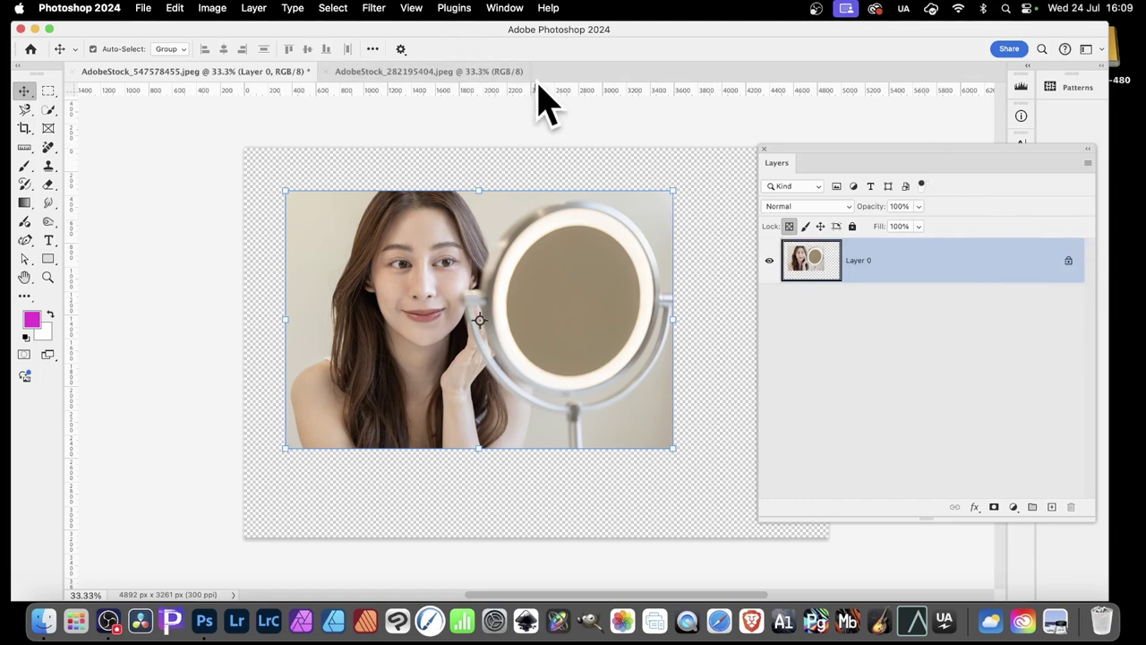
{"action": "left_click", "coordinate": [25, 166]}
{"action": "mouse_move", "coordinate": [642, 173]}
{"action": "left_mouse_down"}
{"action": "mouse_move", "coordinate": [662, 150]}
{"action": "mouse_move", "coordinate": [549, 273]}
{"action": "mouse_move", "coordinate": [684, 166]}
{"action": "mouse_move", "coordinate": [481, 284]}
{"action": "mouse_move", "coordinate": [551, 232]}
{"action": "mouse_move", "coordinate": [541, 209]}
{"action": "mouse_move", "coordinate": [628, 149]}
{"action": "mouse_move", "coordinate": [680, 141]}
{"action": "mouse_move", "coordinate": [538, 195]}
{"action": "mouse_move", "coordinate": [710, 139]}
{"action": "left_mouse_up"}
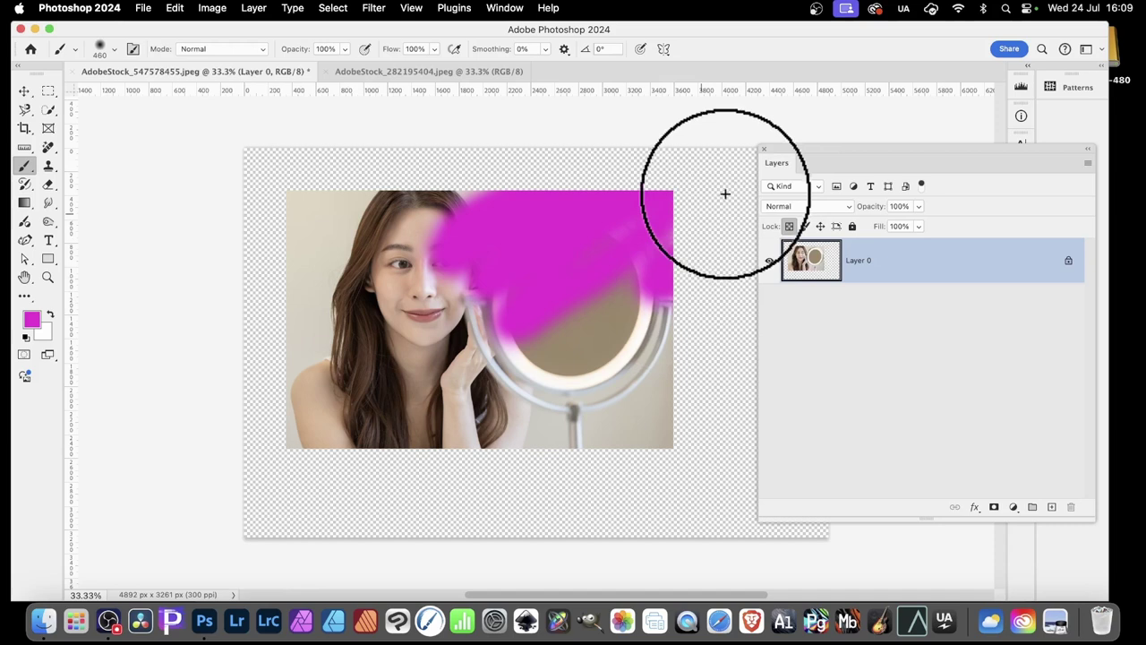
{"action": "mouse_move", "coordinate": [361, 174]}
{"action": "left_mouse_down"}
{"action": "mouse_move", "coordinate": [519, 155]}
{"action": "mouse_move", "coordinate": [347, 218]}
{"action": "mouse_move", "coordinate": [301, 178]}
{"action": "mouse_move", "coordinate": [469, 179]}
{"action": "mouse_move", "coordinate": [508, 219]}
{"action": "mouse_move", "coordinate": [565, 201]}
{"action": "mouse_move", "coordinate": [651, 254]}
{"action": "mouse_move", "coordinate": [587, 318]}
{"action": "mouse_move", "coordinate": [645, 326]}
{"action": "mouse_move", "coordinate": [592, 349]}
{"action": "mouse_move", "coordinate": [665, 345]}
{"action": "mouse_move", "coordinate": [644, 383]}
{"action": "mouse_move", "coordinate": [804, 304]}
{"action": "mouse_move", "coordinate": [724, 316]}
{"action": "left_mouse_up"}
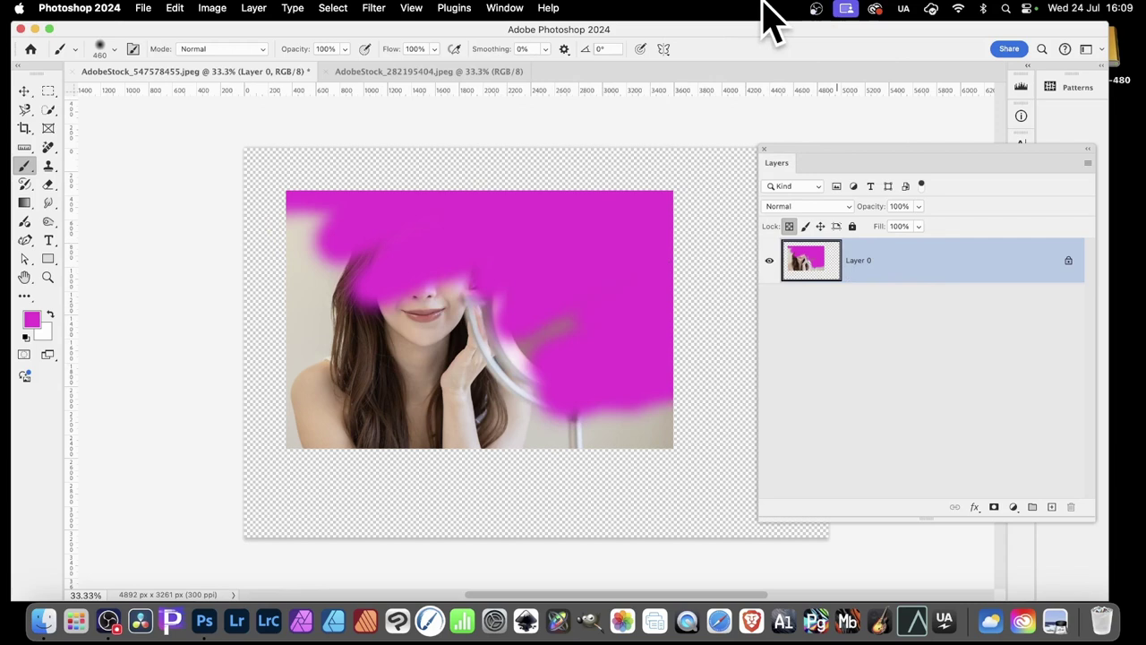
{"action": "key", "text": "super+z"}
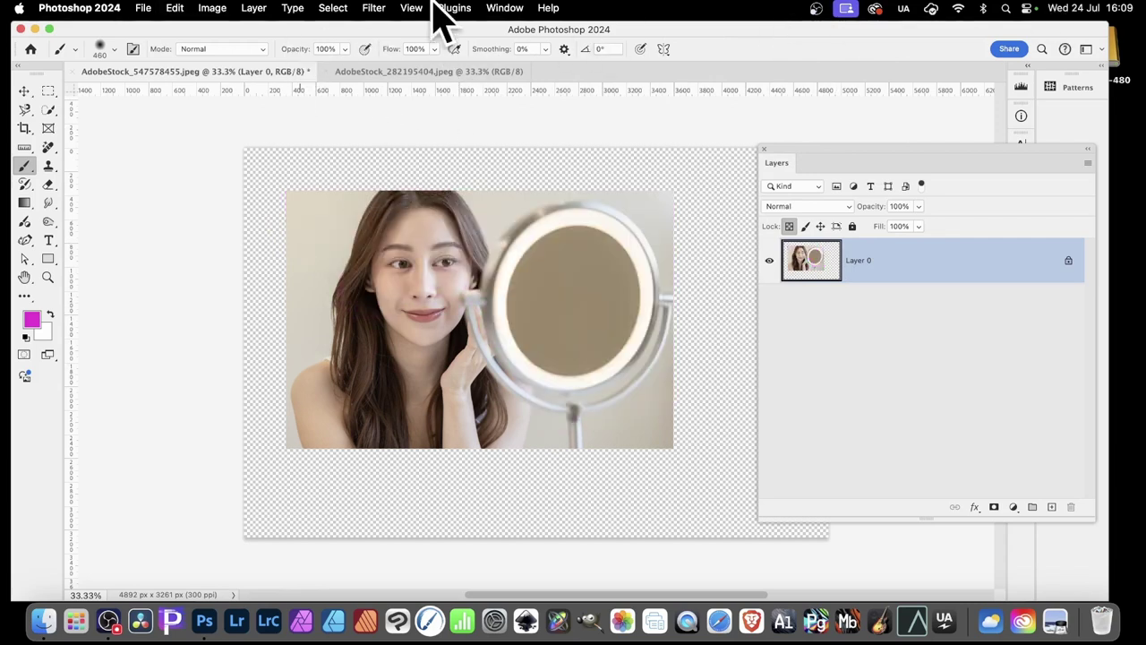
- Preview a Gaussian Blur at 179.5-pixel radius with the dialog moved aside
{"action": "left_click", "coordinate": [374, 8]}
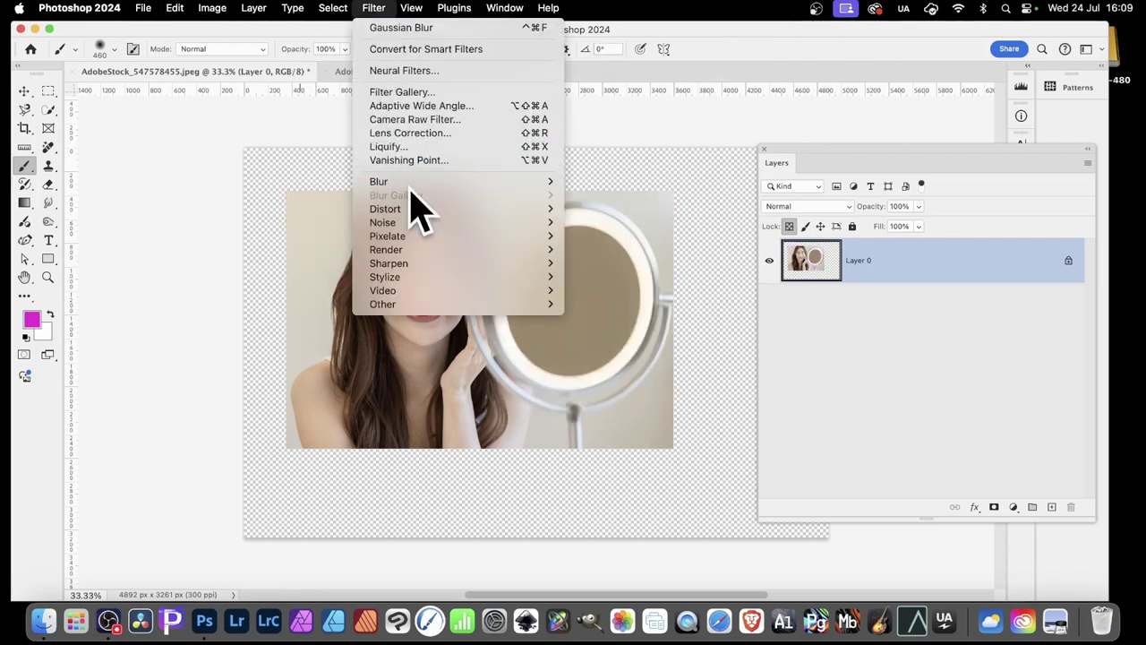
{"action": "mouse_move", "coordinate": [417, 183]}
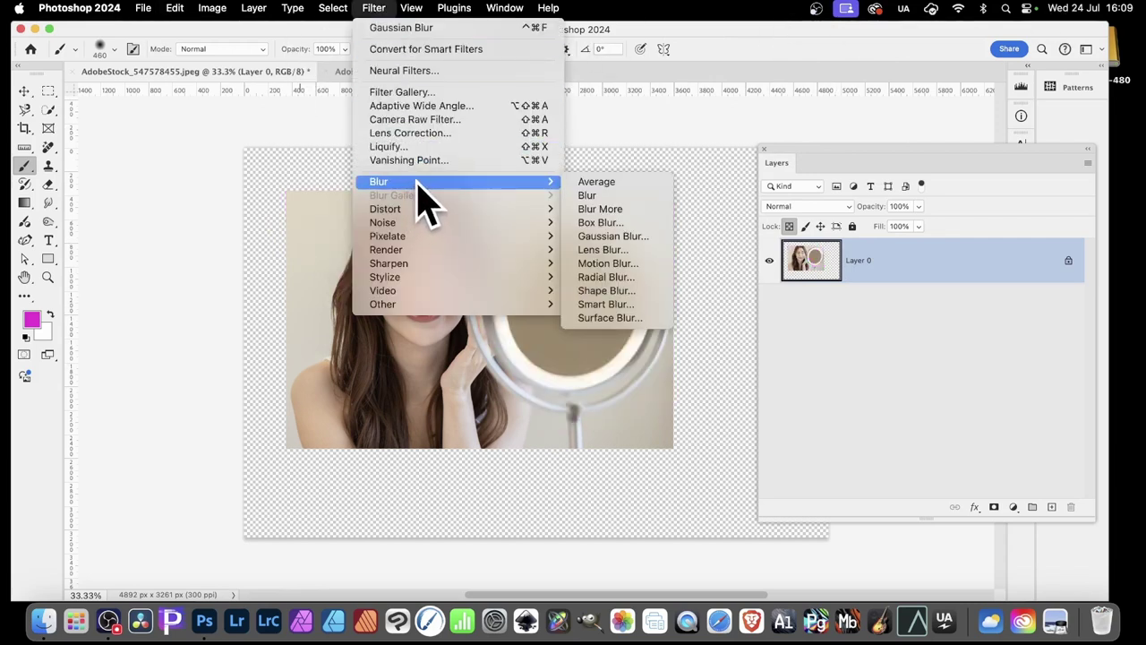
{"action": "left_click", "coordinate": [619, 238]}
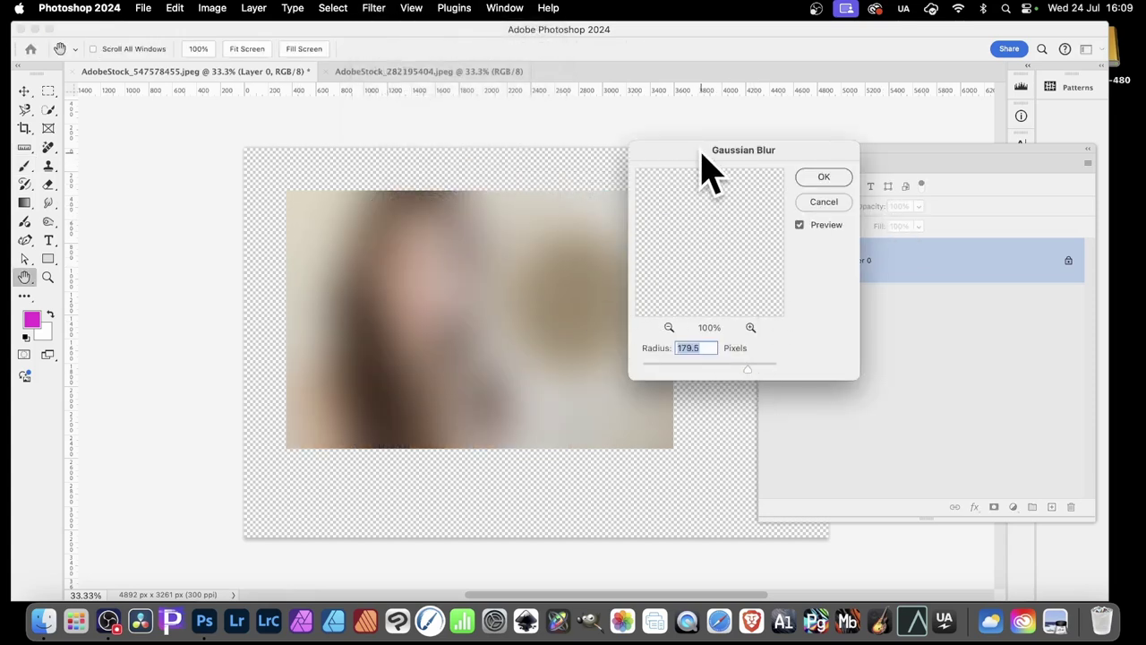
{"action": "left_click_drag", "start_coordinate": [707, 163], "coordinate": [919, 208]}
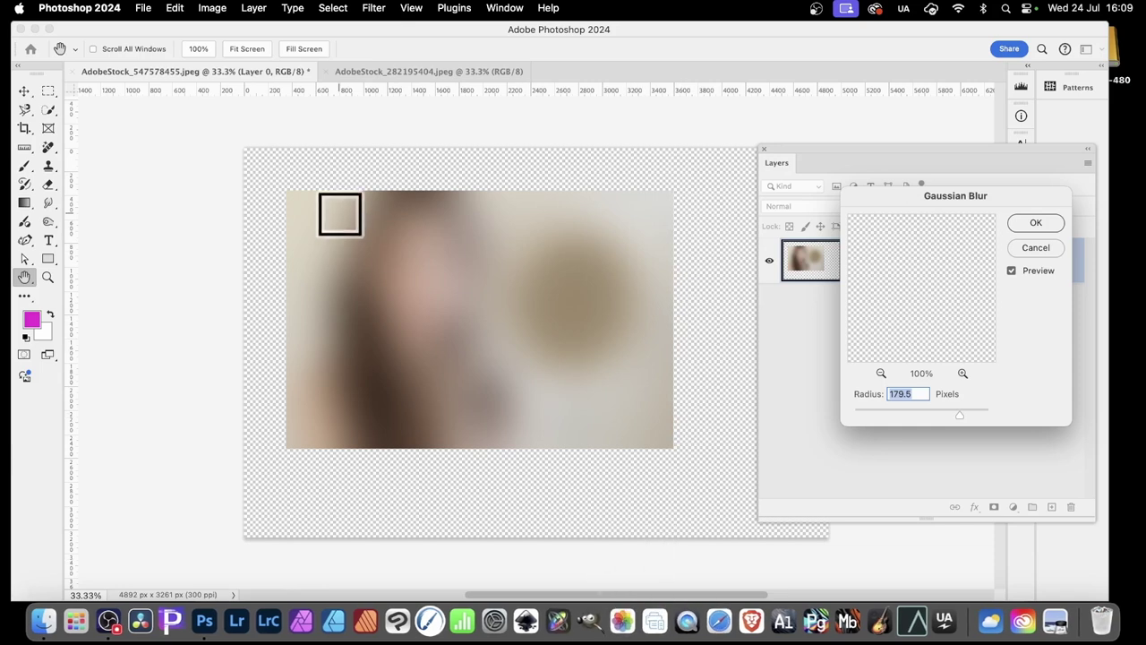
- Cancel the blur, turn off the transparency lock, then paint a test stroke and undo it
{"action": "left_click", "coordinate": [1046, 248]}
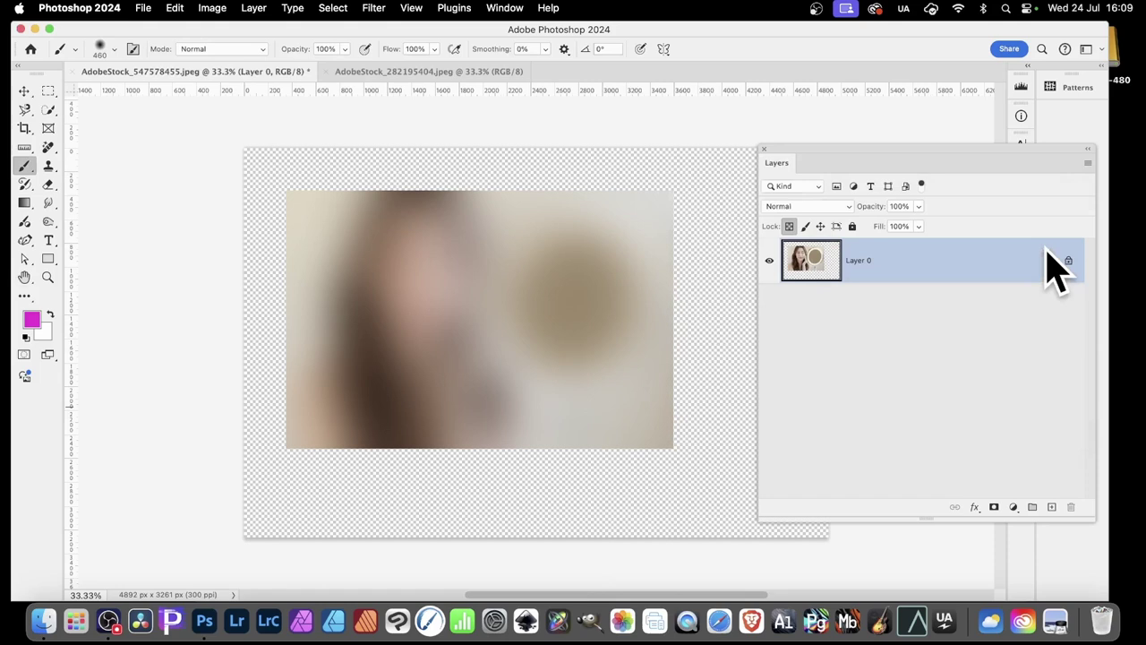
{"action": "left_click", "coordinate": [789, 226]}
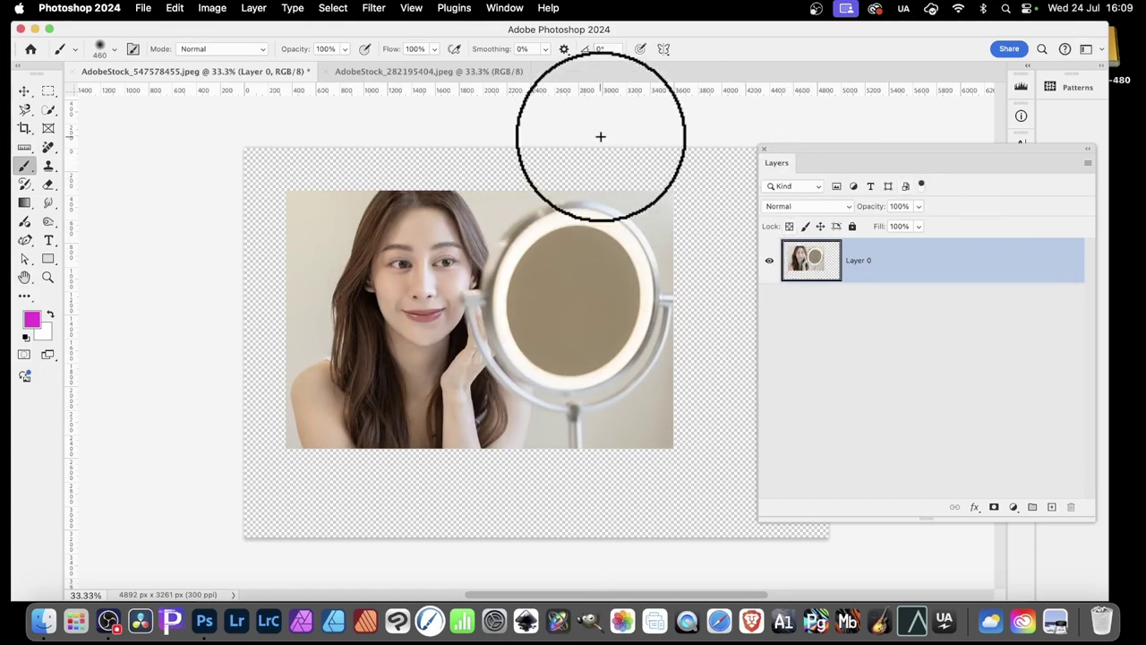
{"action": "mouse_move", "coordinate": [600, 136]}
{"action": "left_mouse_down"}
{"action": "mouse_move", "coordinate": [553, 213]}
{"action": "mouse_move", "coordinate": [584, 171]}
{"action": "mouse_move", "coordinate": [586, 217]}
{"action": "mouse_move", "coordinate": [472, 268]}
{"action": "mouse_move", "coordinate": [392, 254]}
{"action": "mouse_move", "coordinate": [340, 215]}
{"action": "left_mouse_up"}
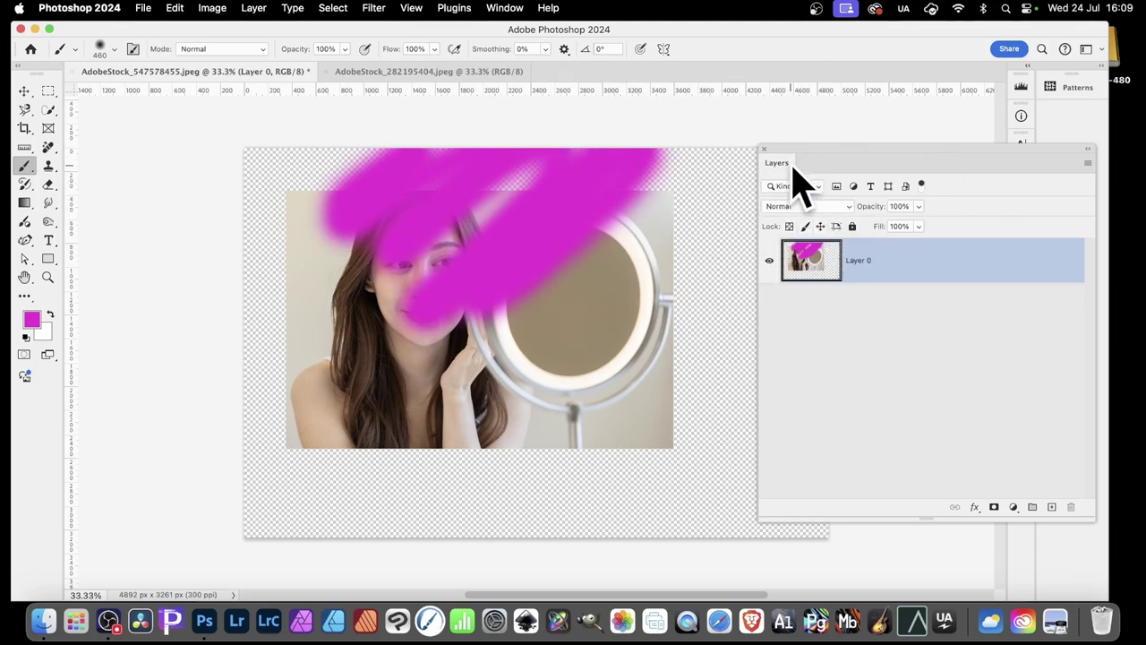
{"action": "key", "text": "super+z"}
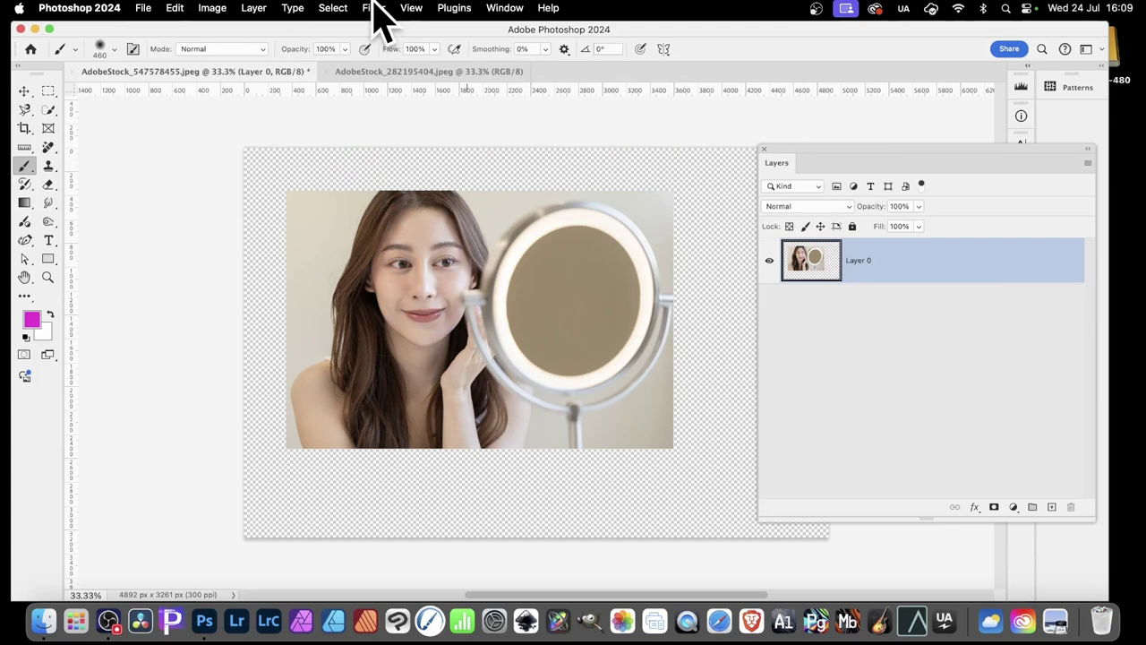
- Reapply the last Gaussian Blur from the Filter menu, then undo it
{"action": "left_click", "coordinate": [374, 9]}
{"action": "left_click", "coordinate": [391, 29]}
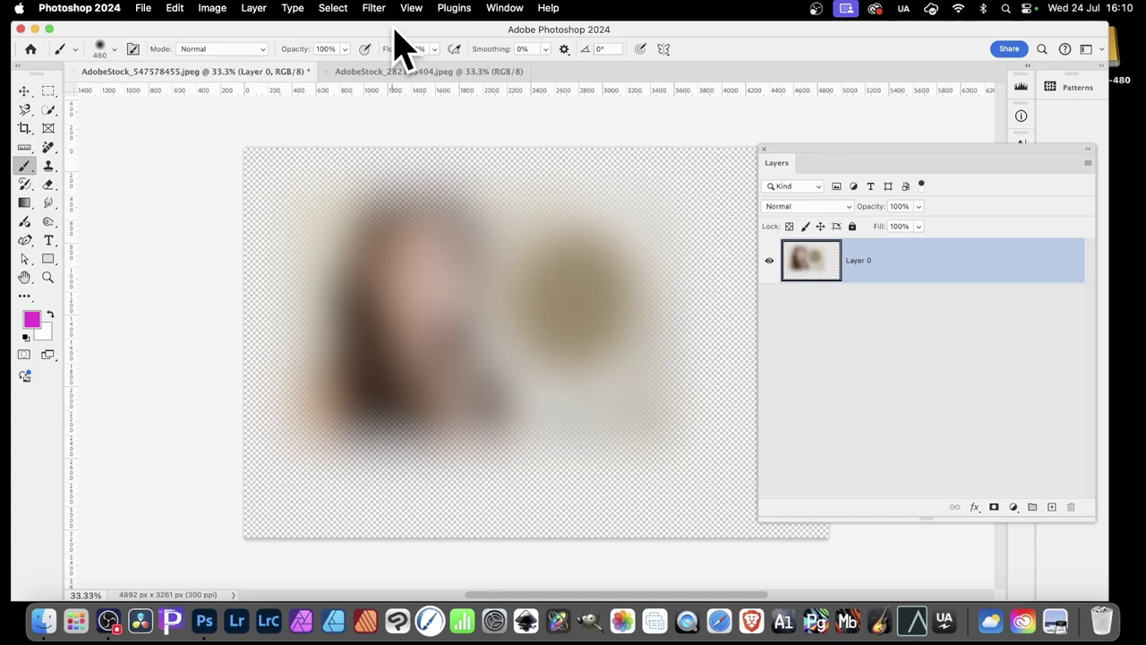
{"action": "key", "text": "super+z"}
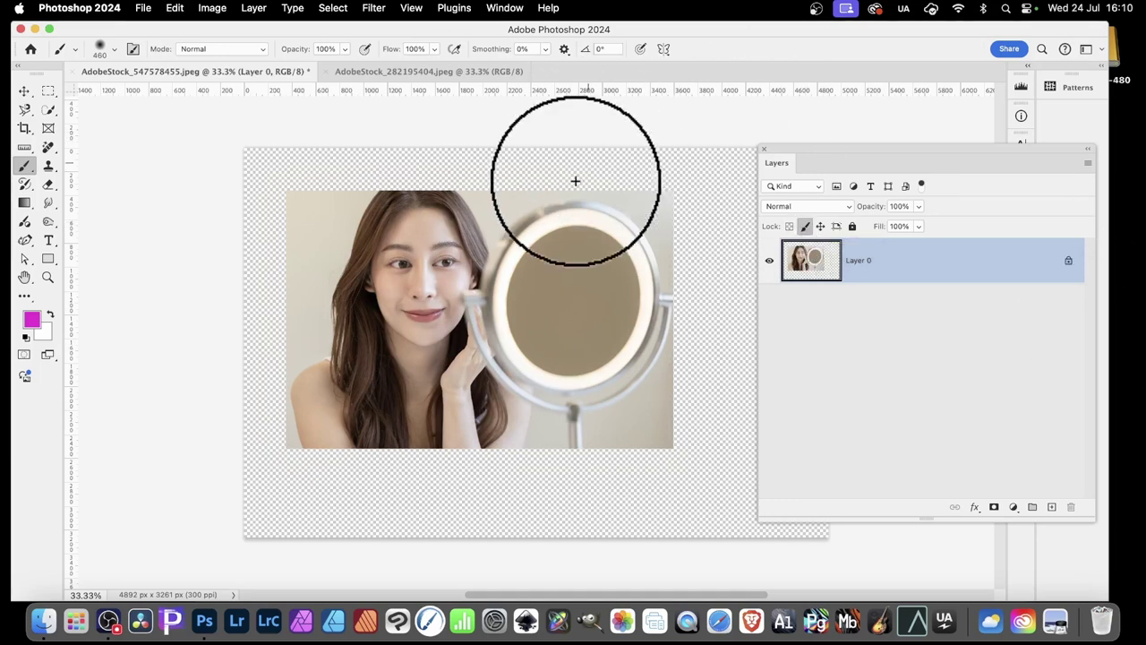
- Add a new empty layer, paint broad magenta strokes on it, and delete it
{"action": "left_click", "coordinate": [383, 8]}
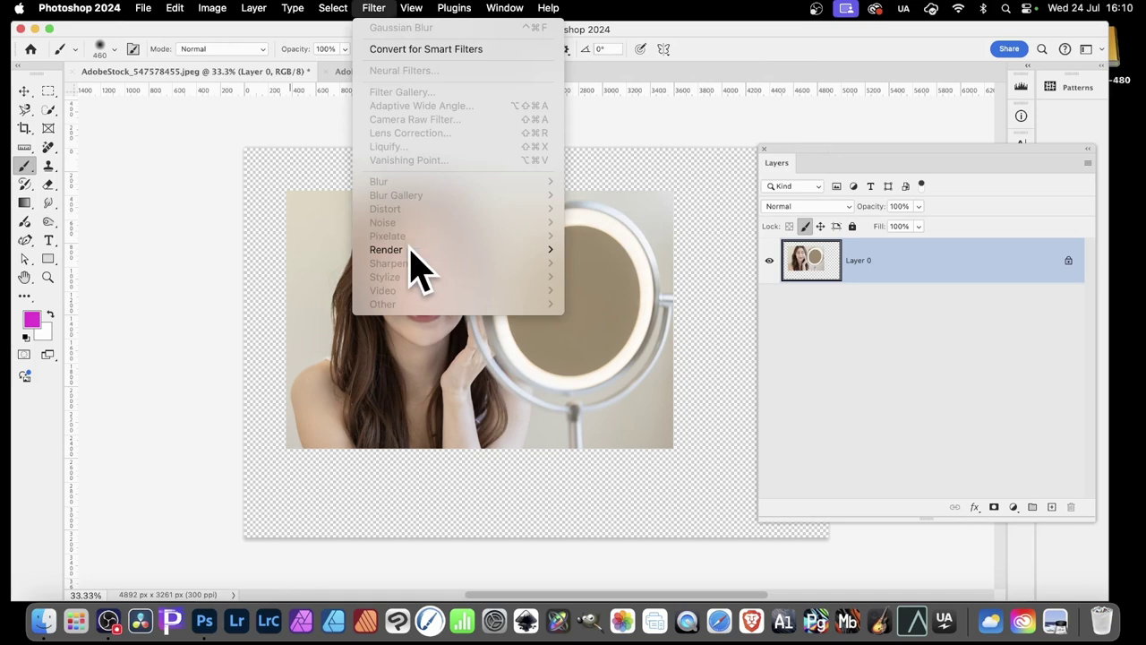
{"action": "mouse_move", "coordinate": [461, 252]}
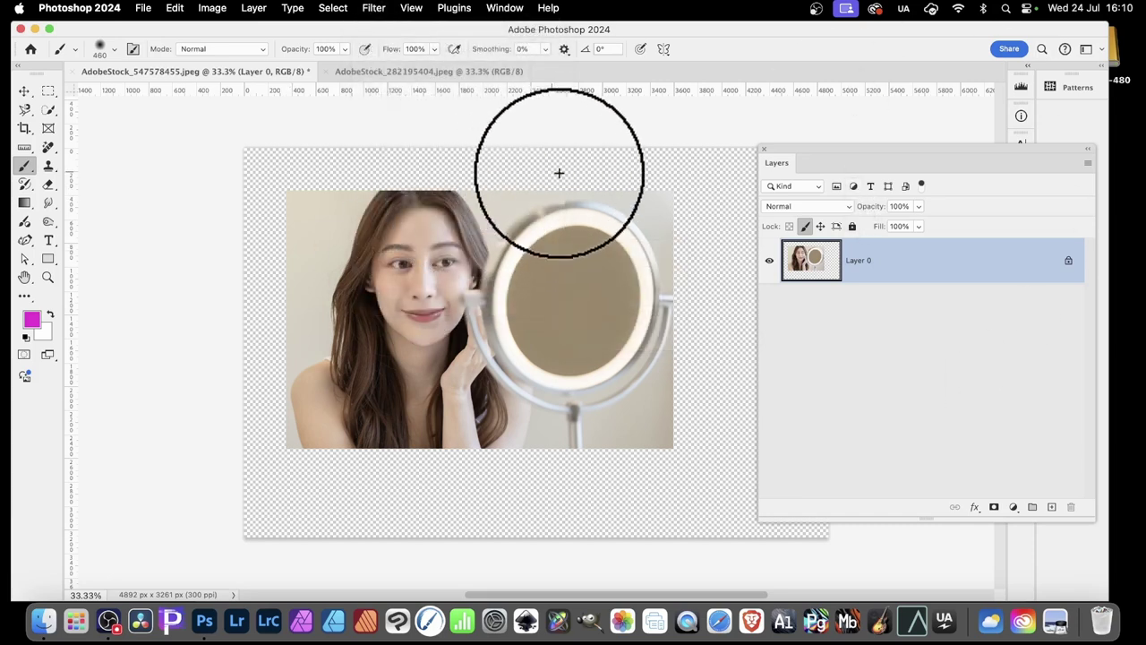
{"action": "key", "text": "super+shift+alt+n"}
{"action": "mouse_move", "coordinate": [559, 173]}
{"action": "left_mouse_down"}
{"action": "mouse_move", "coordinate": [562, 234]}
{"action": "mouse_move", "coordinate": [637, 157]}
{"action": "mouse_move", "coordinate": [505, 280]}
{"action": "mouse_move", "coordinate": [310, 322]}
{"action": "mouse_move", "coordinate": [413, 283]}
{"action": "mouse_move", "coordinate": [533, 137]}
{"action": "mouse_move", "coordinate": [511, 87]}
{"action": "mouse_move", "coordinate": [407, 129]}
{"action": "mouse_move", "coordinate": [293, 228]}
{"action": "mouse_move", "coordinate": [436, 426]}
{"action": "mouse_move", "coordinate": [414, 512]}
{"action": "mouse_move", "coordinate": [432, 360]}
{"action": "left_mouse_up"}
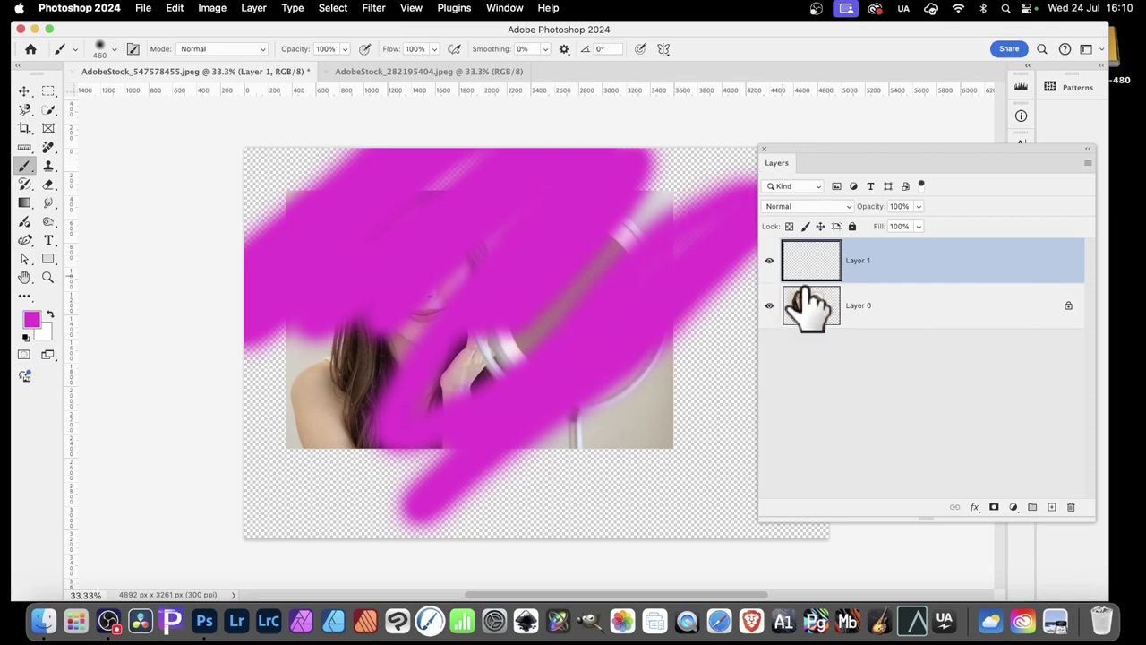
{"action": "left_click", "coordinate": [1070, 506]}
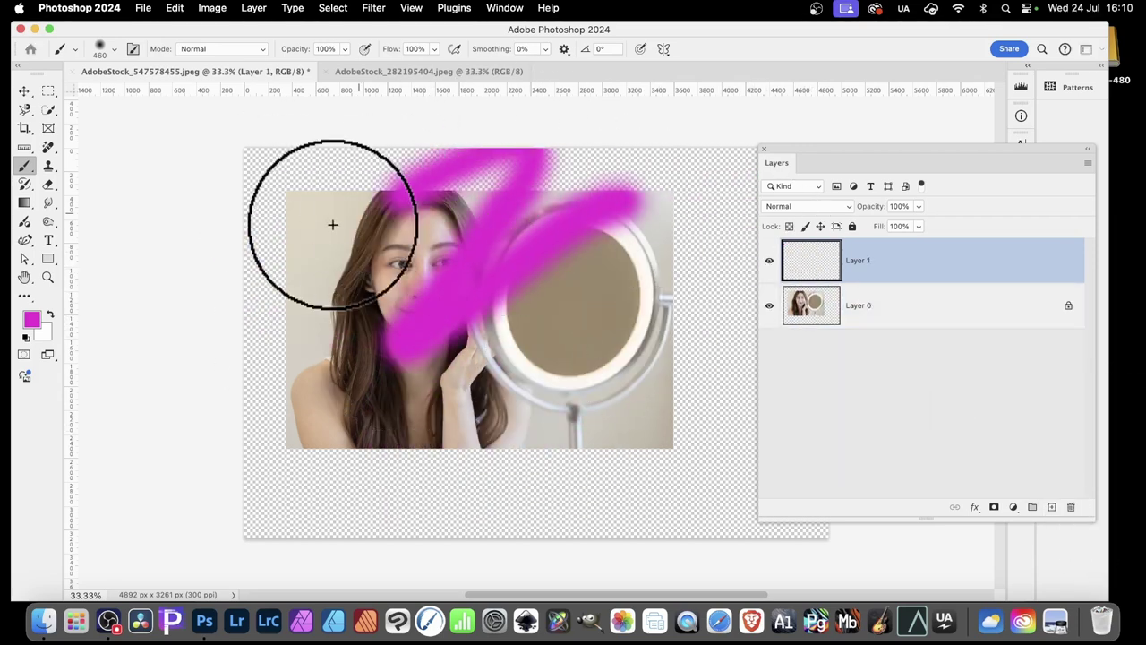
- Paint a magenta stroke on Layer 1 and toggle its visibility off and on twice
{"action": "left_click_drag", "start_coordinate": [288, 237], "coordinate": [373, 176]}
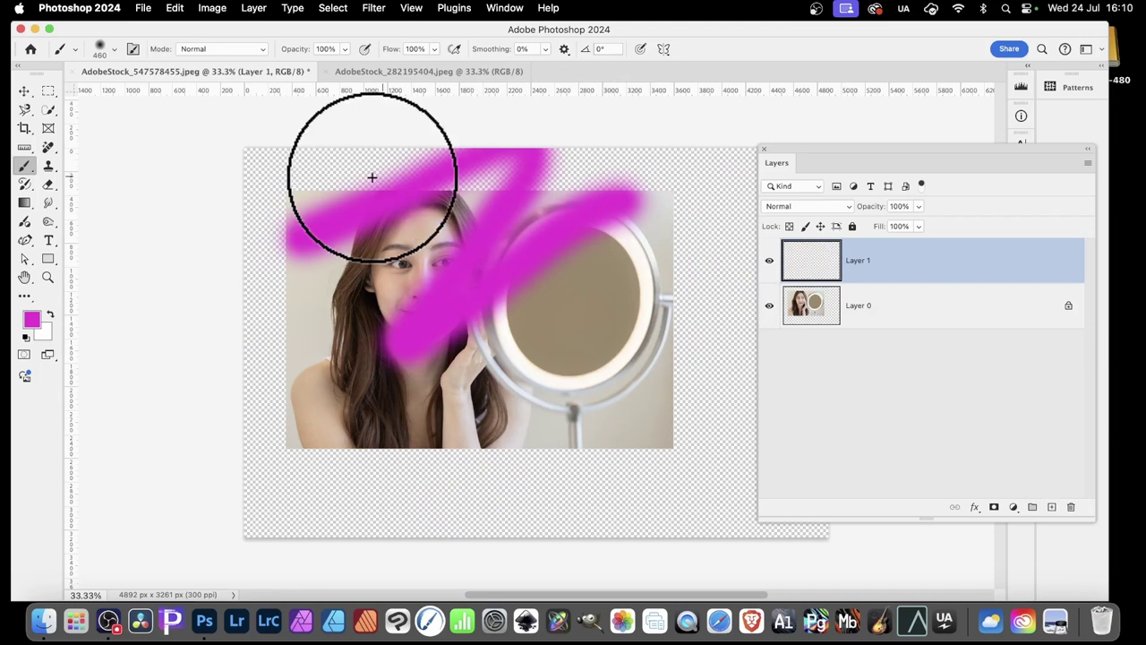
{"action": "left_click", "coordinate": [769, 261]}
{"action": "left_click", "coordinate": [769, 260]}
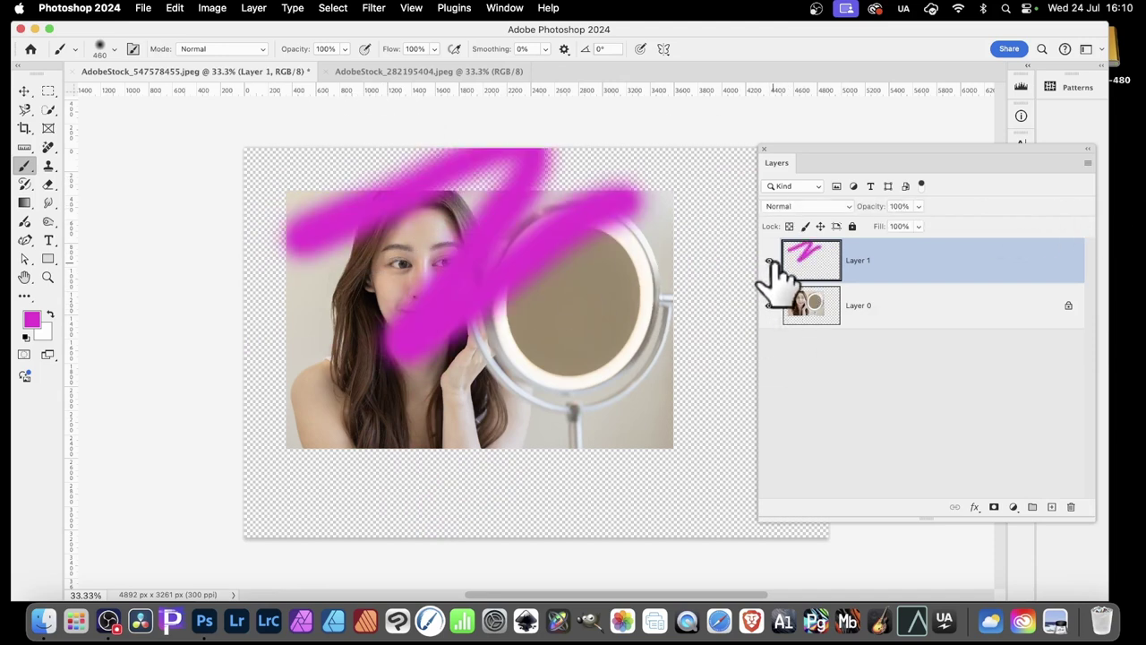
{"action": "left_click", "coordinate": [769, 261]}
{"action": "left_click", "coordinate": [770, 261]}
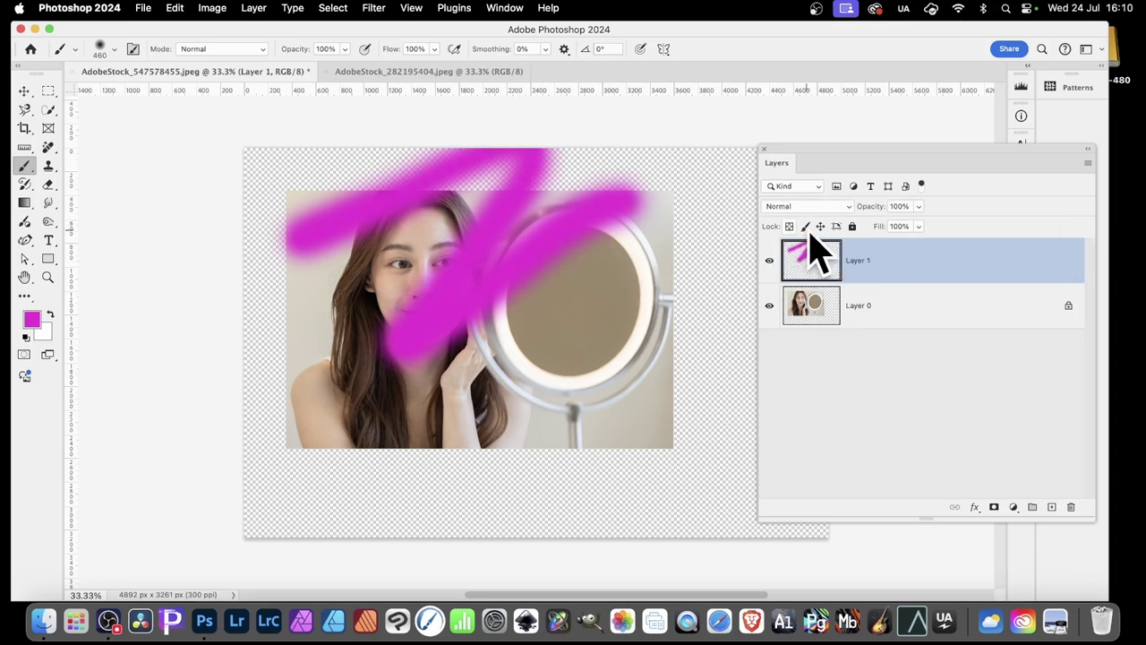
- Test painting on pixel-locked Layer 0, undo it, then delete Layer 1 with its strokes
{"action": "left_click", "coordinate": [812, 313]}
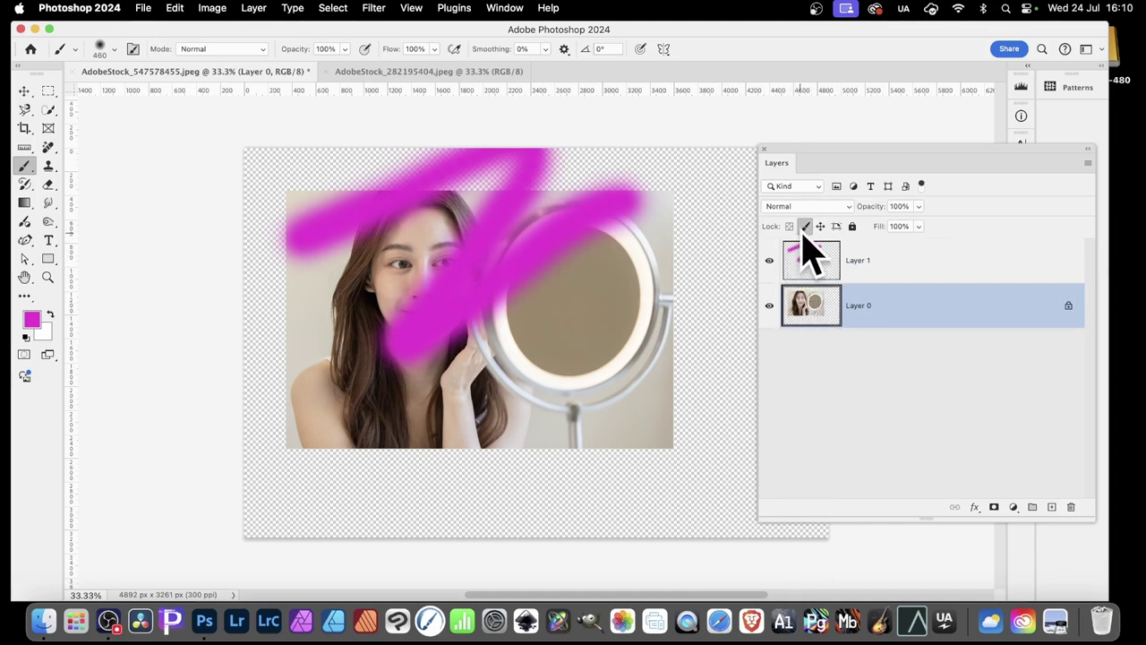
{"action": "left_click_drag", "start_coordinate": [524, 309], "coordinate": [696, 195]}
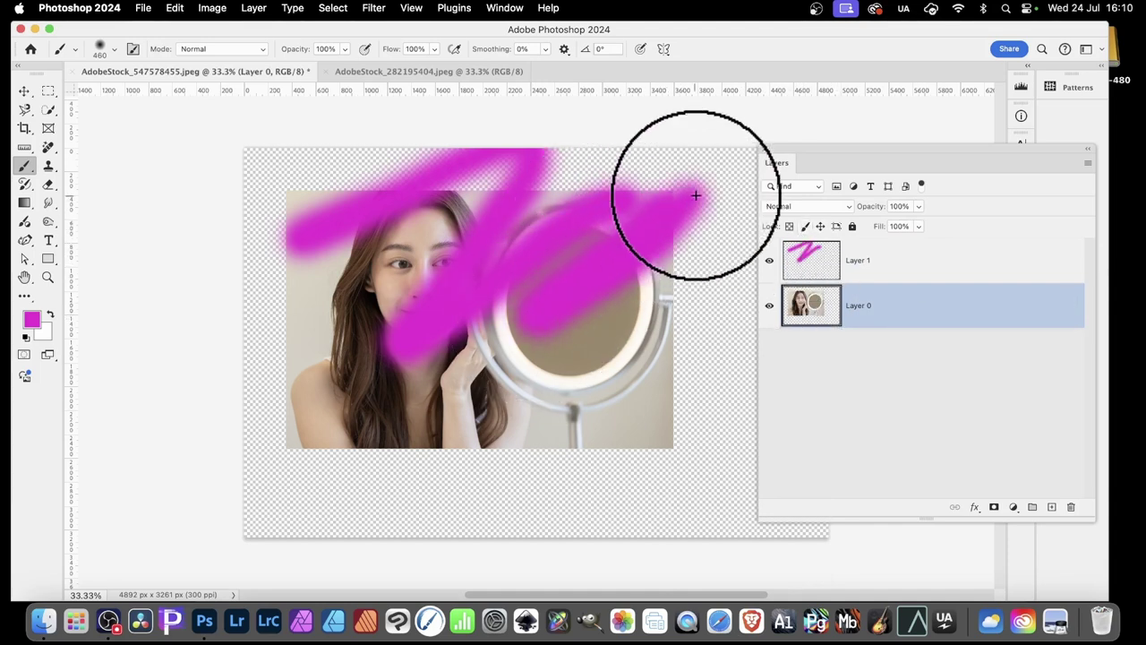
{"action": "mouse_move", "coordinate": [430, 269]}
{"action": "left_mouse_down"}
{"action": "mouse_move", "coordinate": [396, 295]}
{"action": "mouse_move", "coordinate": [404, 248]}
{"action": "left_mouse_up"}
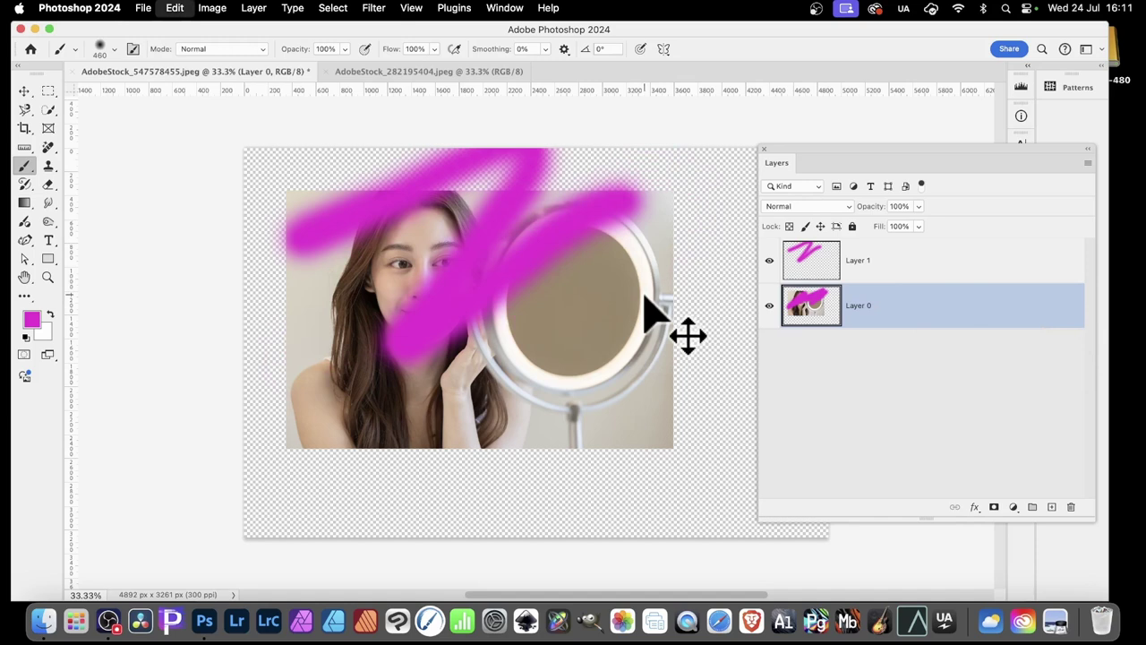
{"action": "key", "text": "cmd+z"}
{"action": "key", "text": "cmd+z"}
{"action": "key", "text": "cmd+shift+z"}
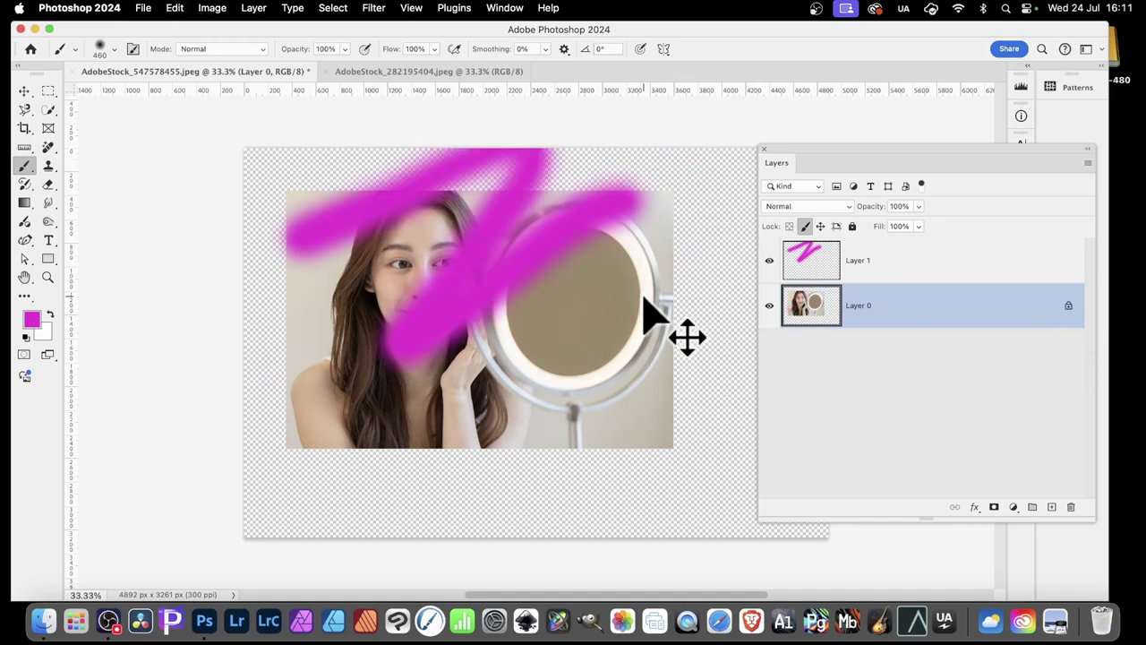
{"action": "left_click", "coordinate": [802, 269]}
{"action": "left_click", "coordinate": [1070, 507]}
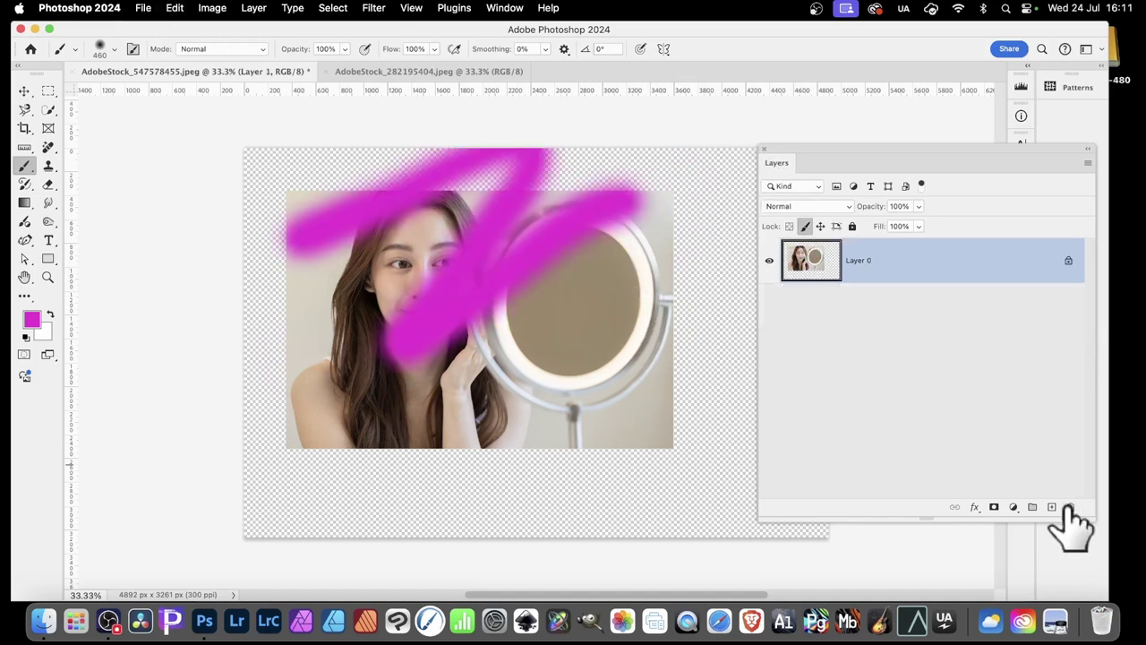
- Reposition the photo with the Move tool, then lock Layer 0's position and try dragging it
{"action": "left_click", "coordinate": [24, 90]}
{"action": "left_click_drag", "start_coordinate": [541, 318], "coordinate": [470, 308]}
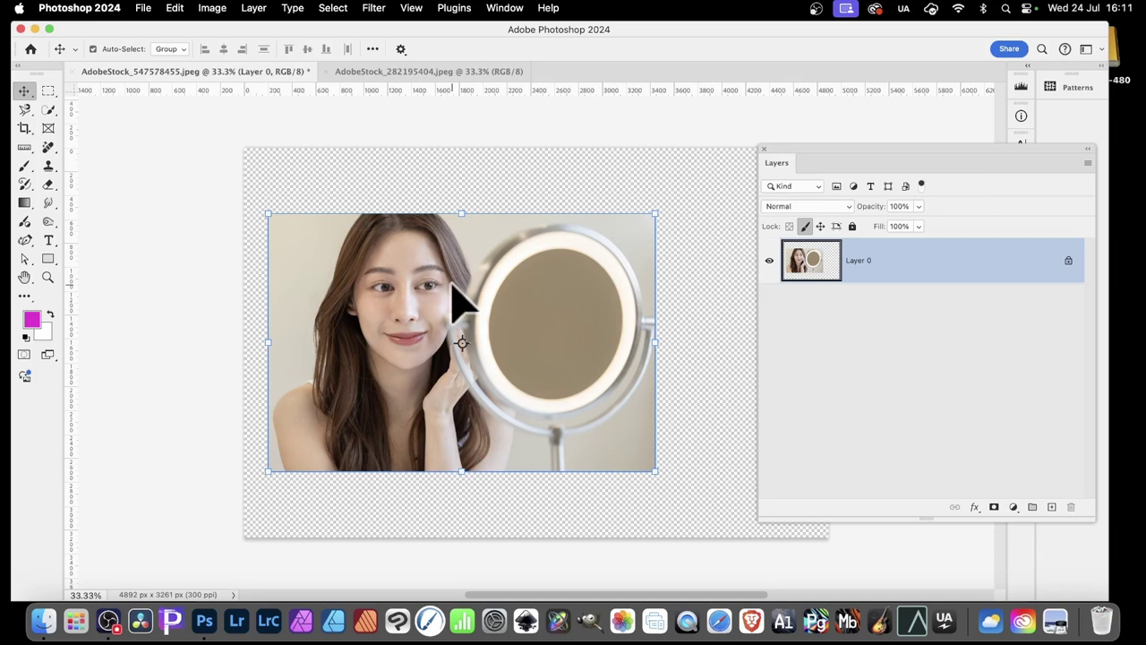
{"action": "left_click", "coordinate": [821, 226]}
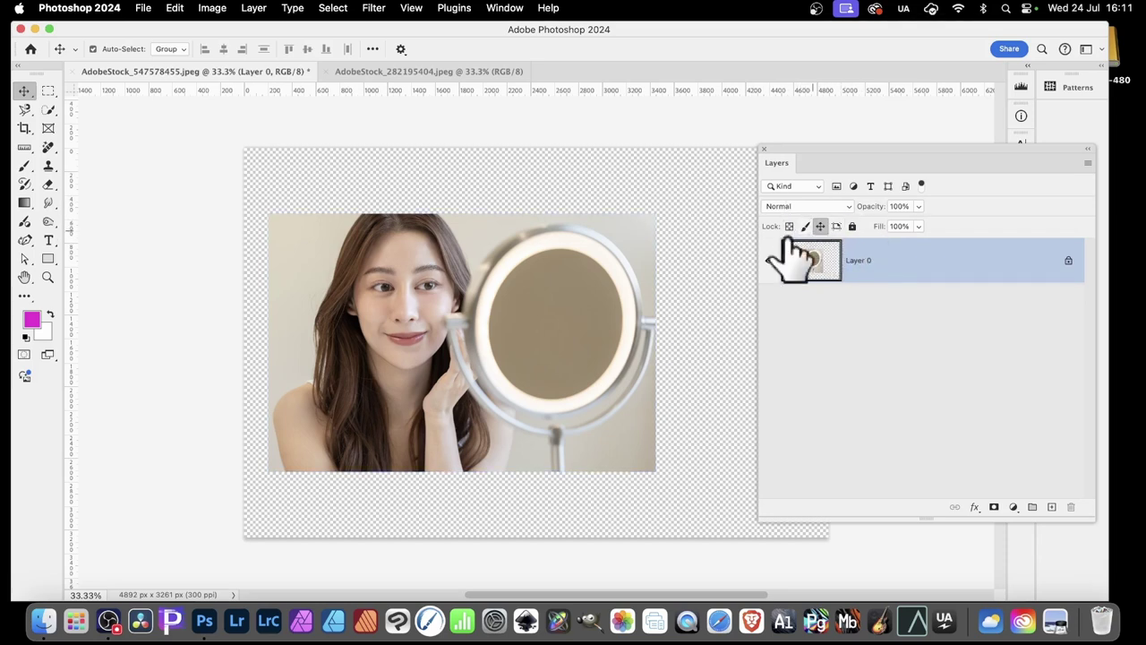
{"action": "left_click_drag", "start_coordinate": [583, 295], "coordinate": [494, 325]}
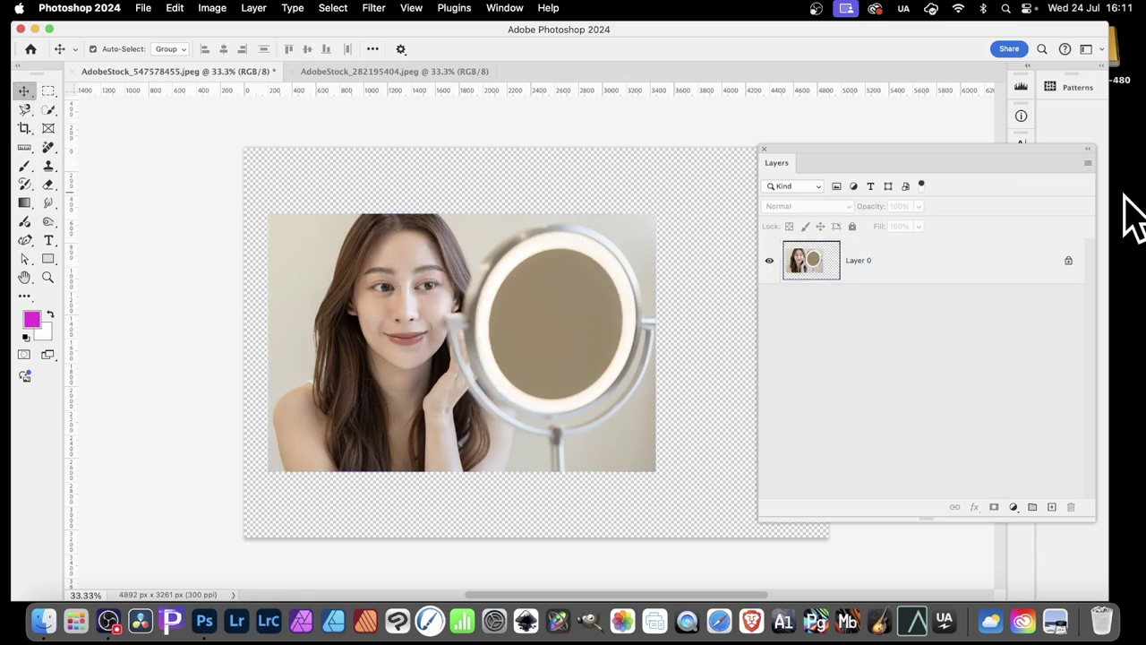
- Remove the position lock from Layer 0 and reselect the layer
{"action": "left_click", "coordinate": [1061, 268]}
{"action": "left_click", "coordinate": [1059, 310]}
{"action": "left_click", "coordinate": [1061, 262]}
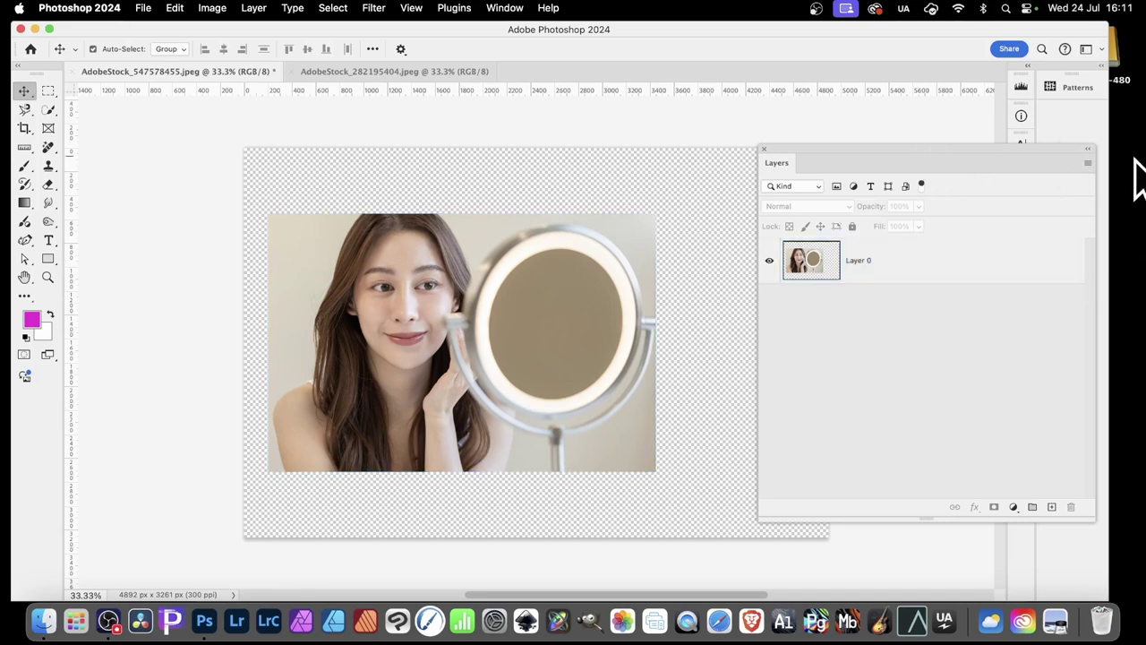
{"action": "left_click", "coordinate": [1023, 269]}
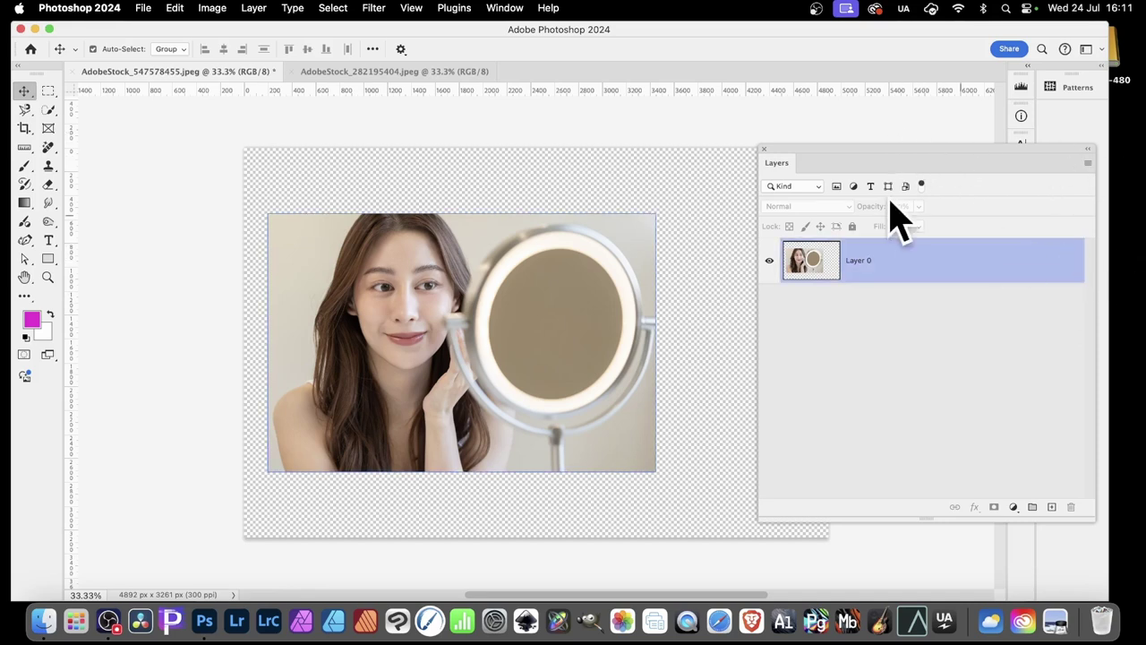
{"action": "left_click", "coordinate": [805, 260]}
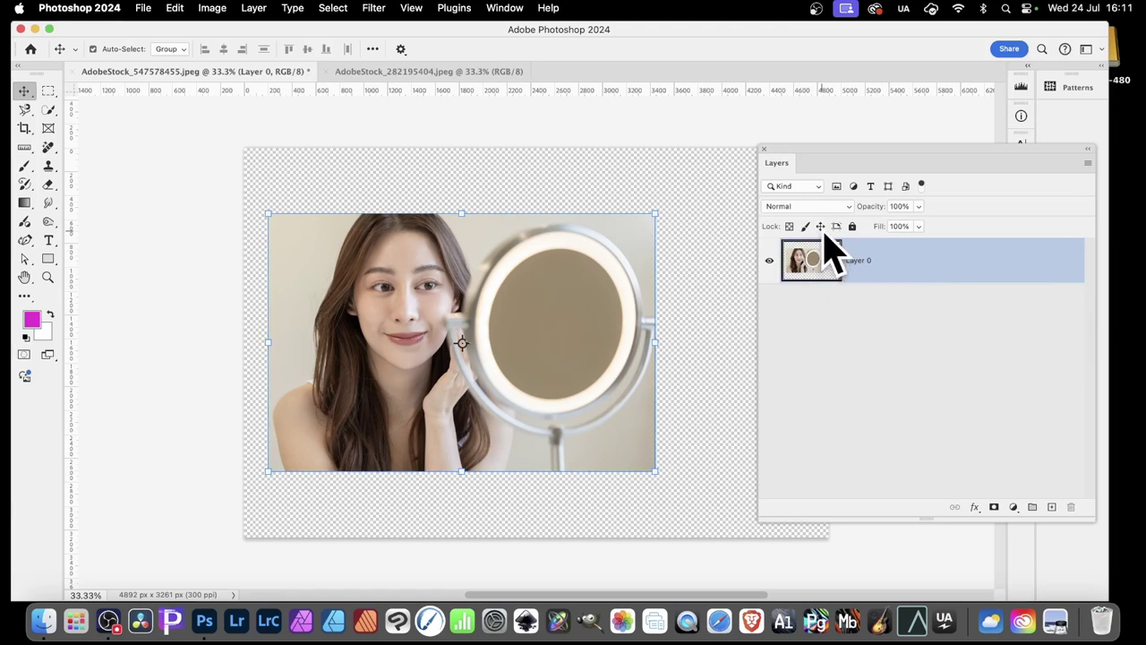
- Move the photo up and right, then toggle Prevent auto-nesting on and off
{"action": "left_click_drag", "start_coordinate": [498, 272], "coordinate": [587, 260]}
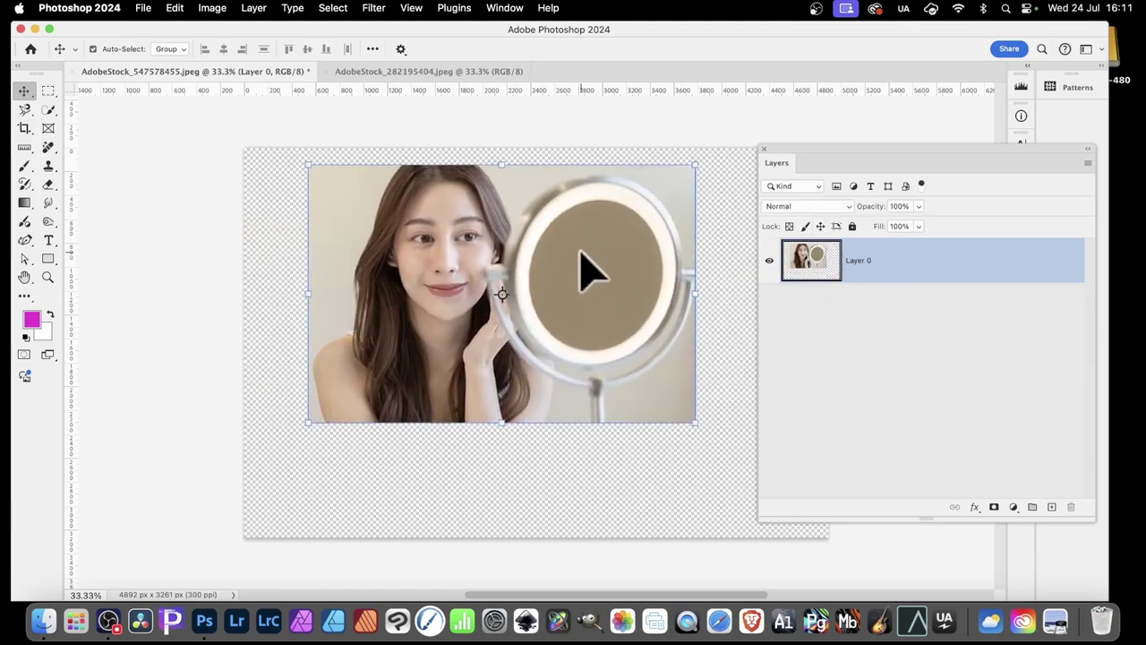
{"action": "left_click", "coordinate": [837, 225]}
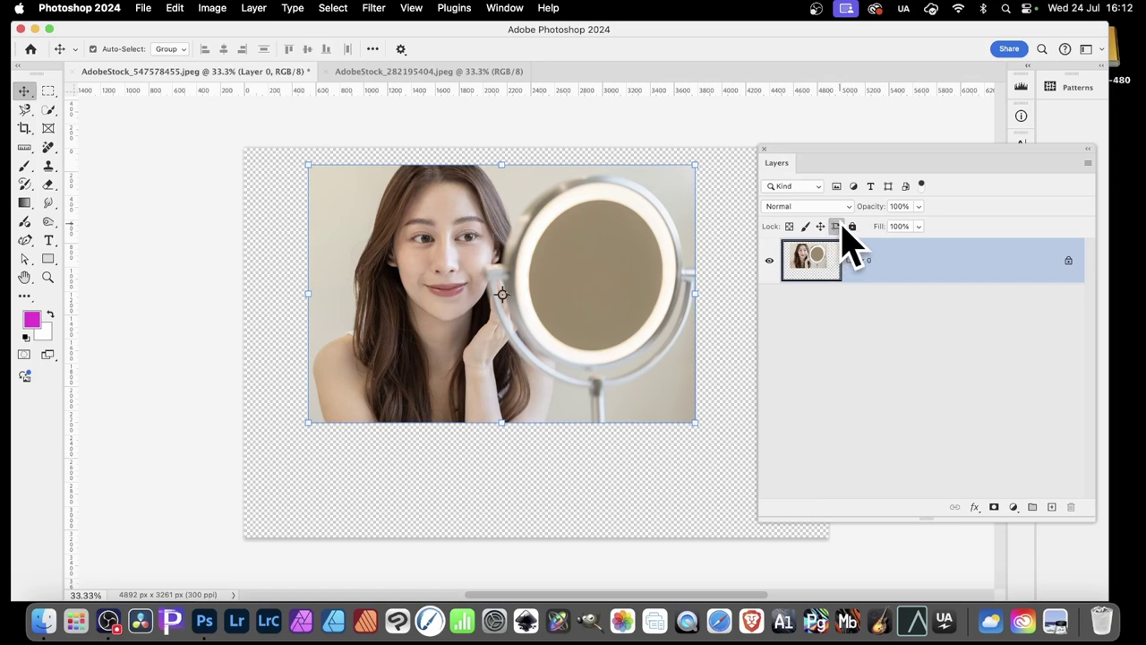
{"action": "left_click", "coordinate": [839, 225]}
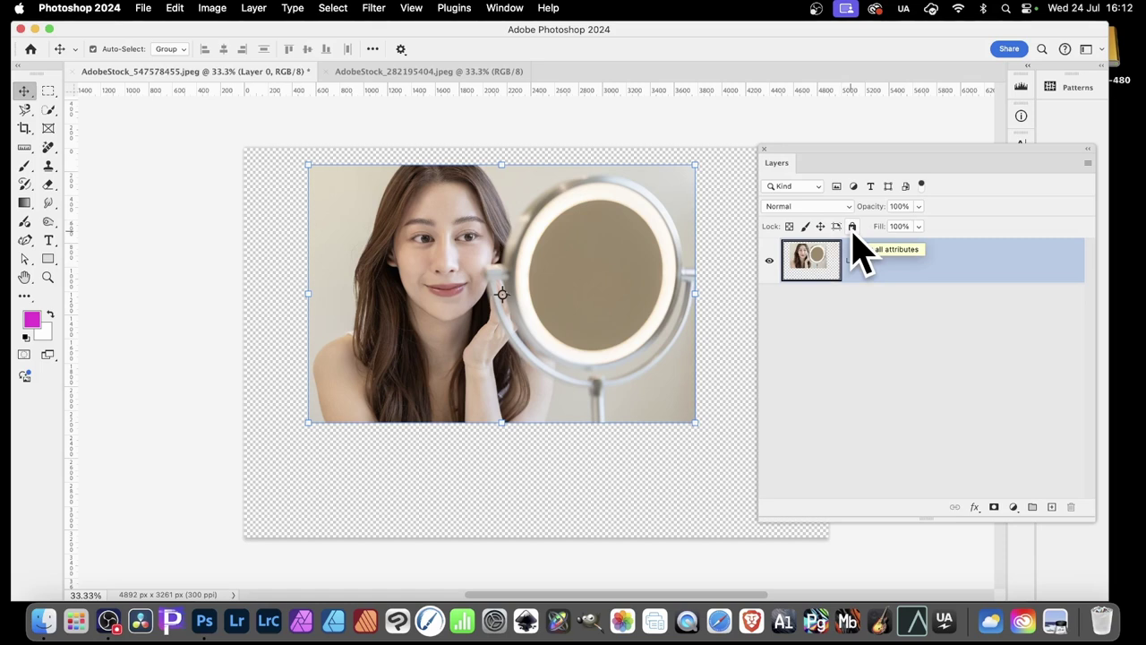
- Apply Lock All to Layer 0, then try moving the photo and using the Filter menu
{"action": "left_click", "coordinate": [852, 229]}
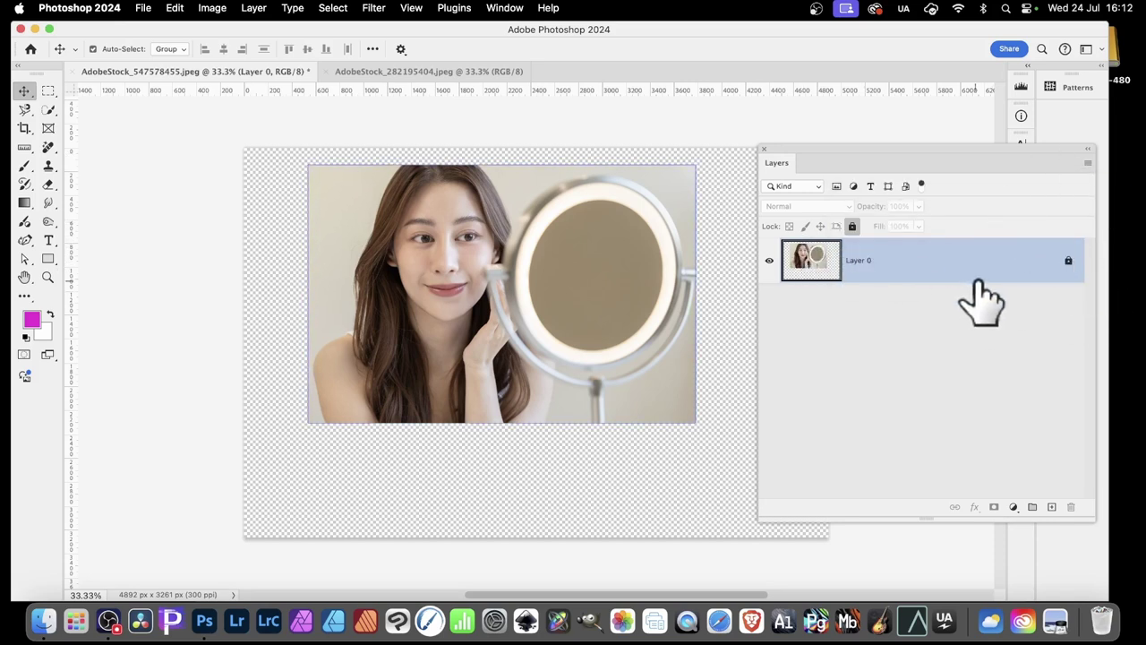
{"action": "left_click", "coordinate": [492, 254]}
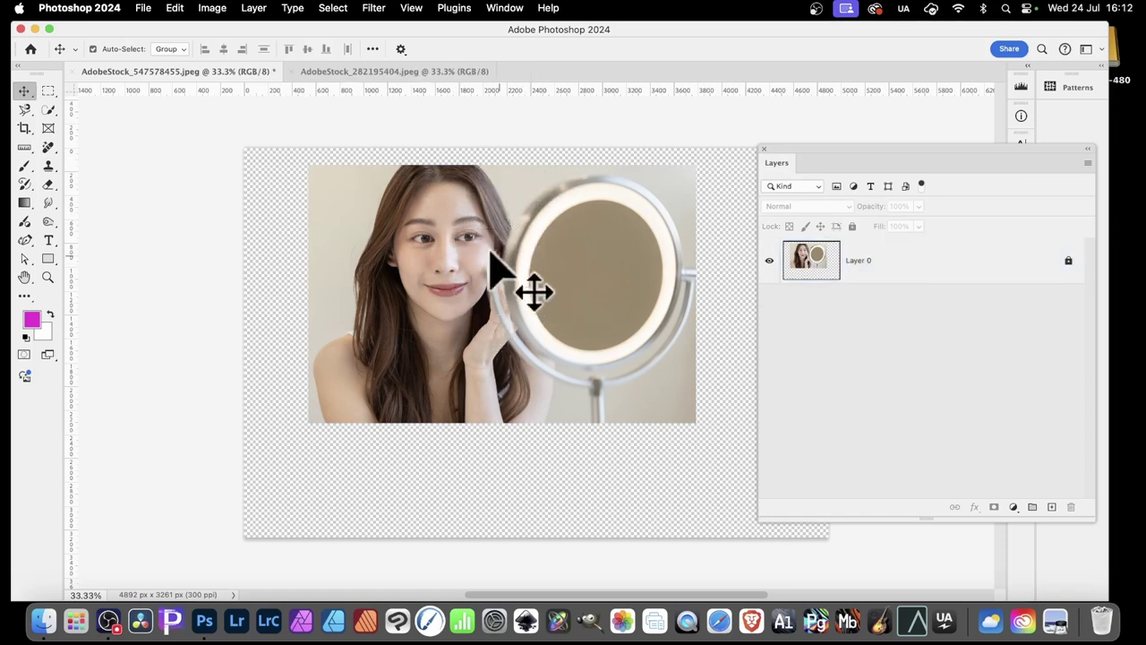
{"action": "left_click", "coordinate": [379, 8]}
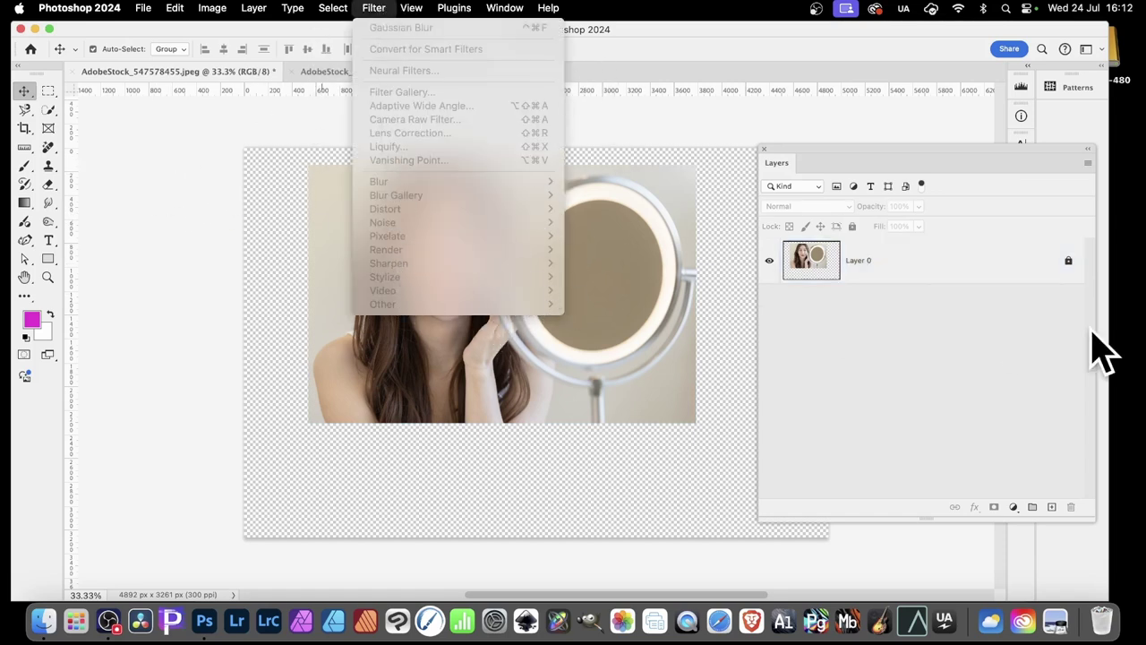
{"action": "left_click", "coordinate": [1087, 270]}
- Remove all locks from Layer 0 and reselect it to show it is editable
{"action": "left_click", "coordinate": [1069, 273]}
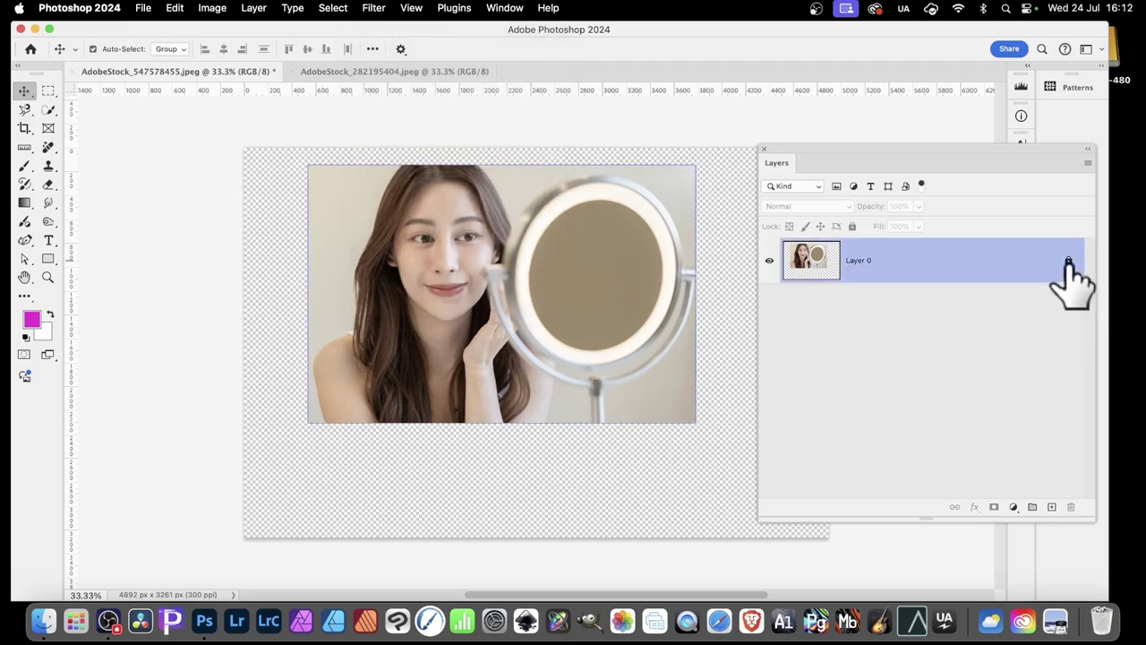
{"action": "left_click", "coordinate": [525, 139]}
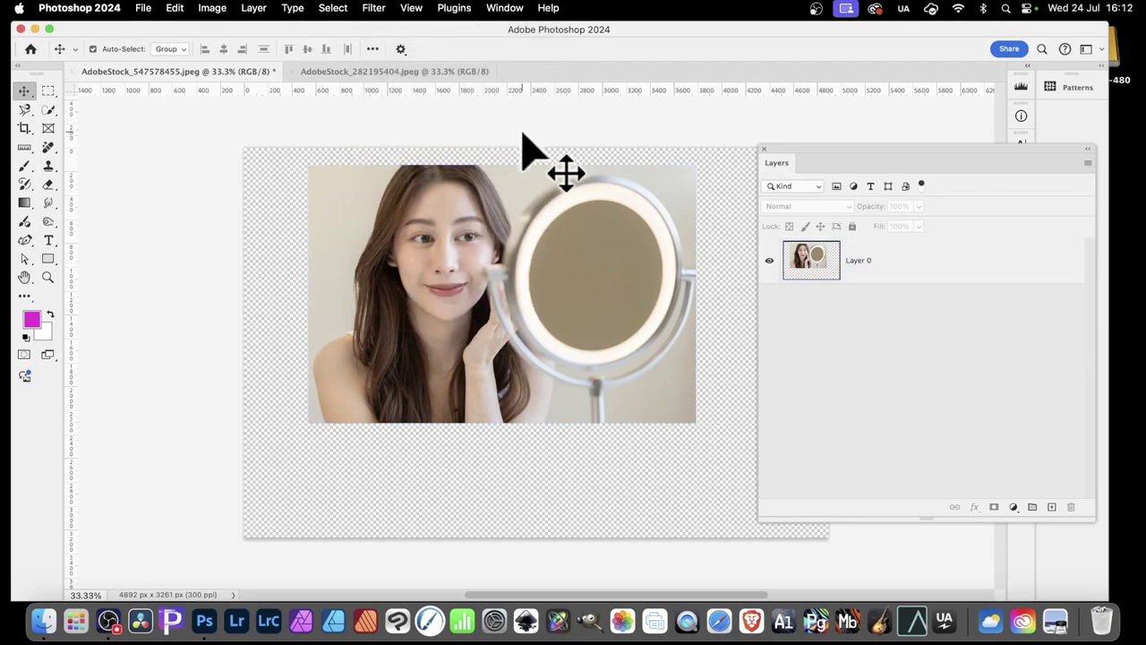
{"action": "left_click", "coordinate": [829, 274]}
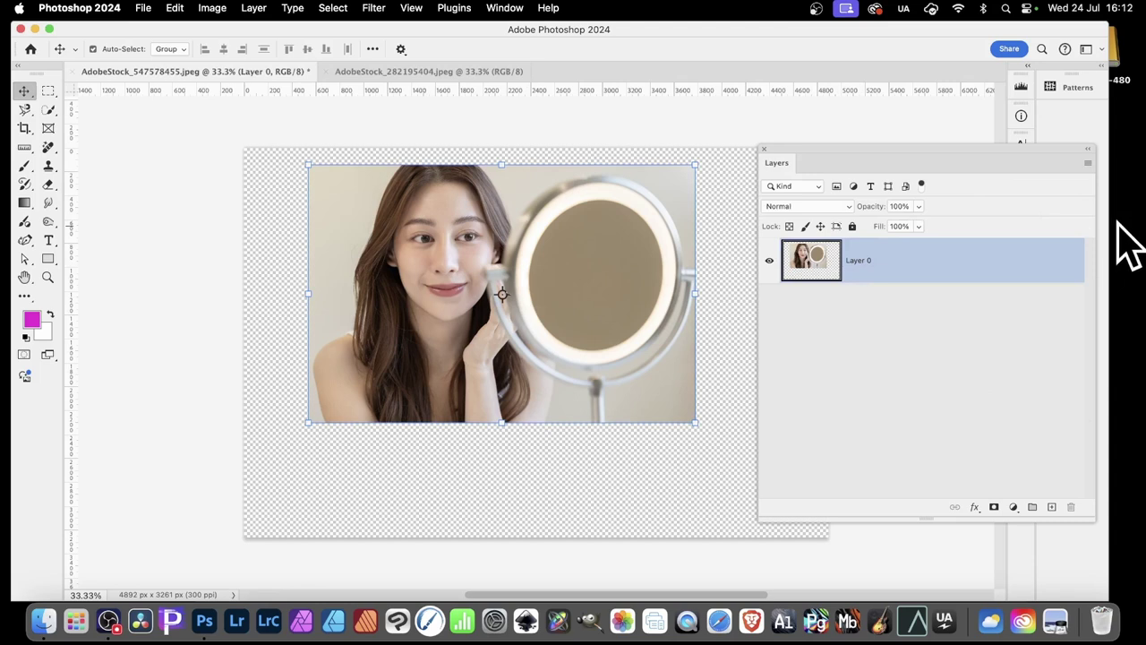
- Turn Layer 0 into a Background layer via Layer > New, then unlock it back to Layer 0
{"action": "left_click", "coordinate": [255, 9]}
{"action": "mouse_move", "coordinate": [258, 29]}
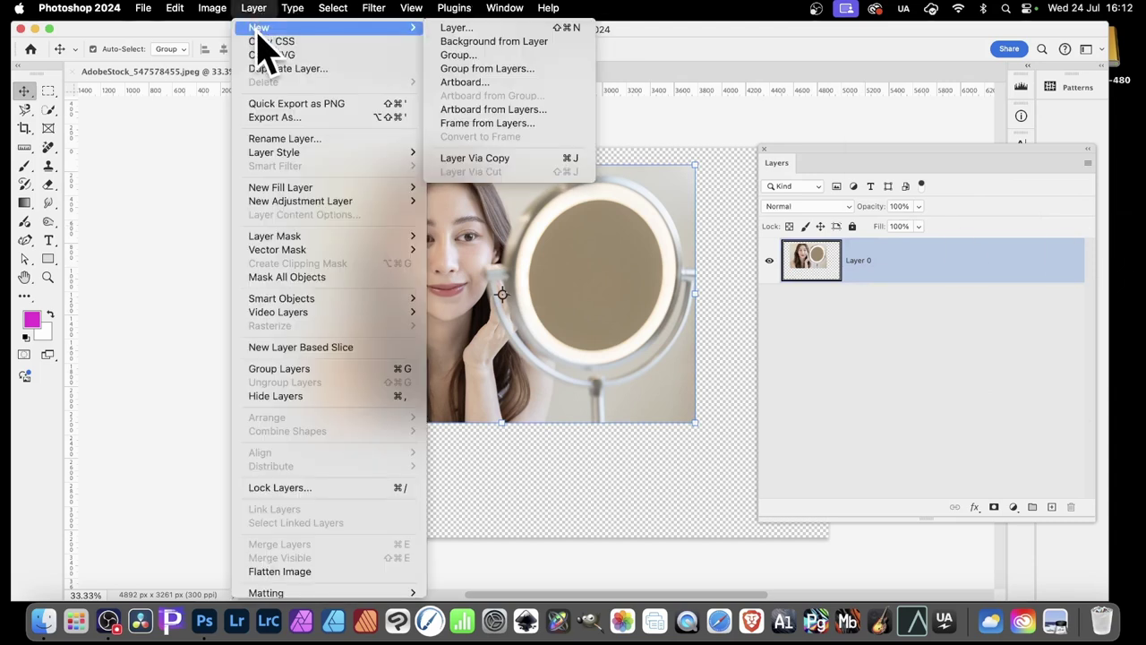
{"action": "left_click", "coordinate": [502, 43]}
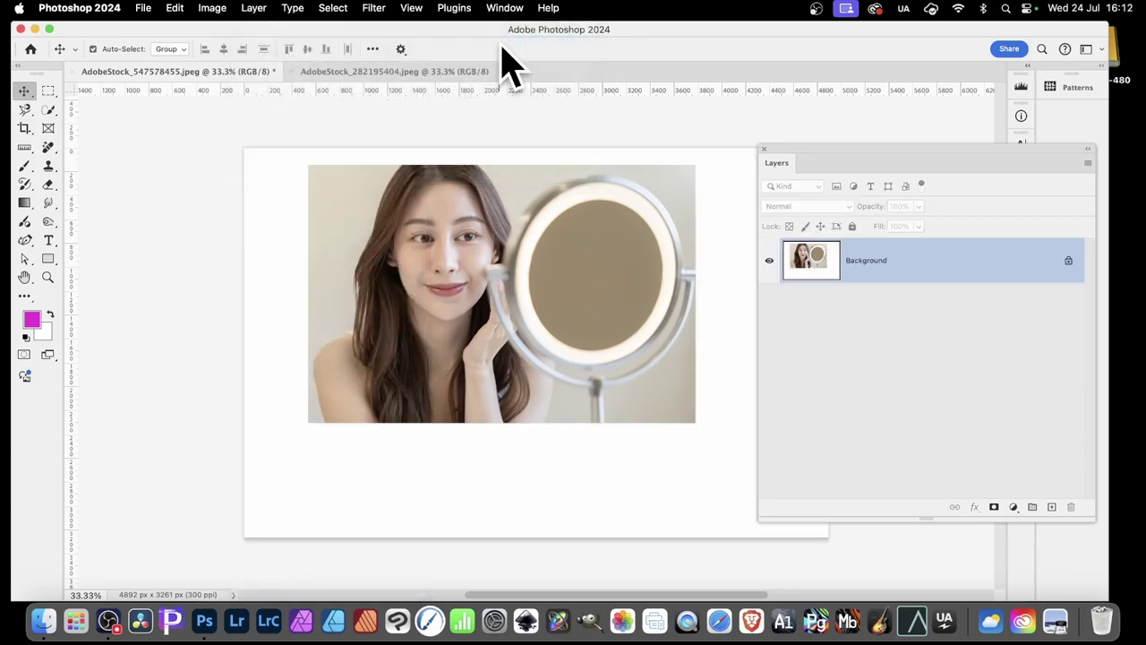
{"action": "left_click", "coordinate": [1068, 261]}
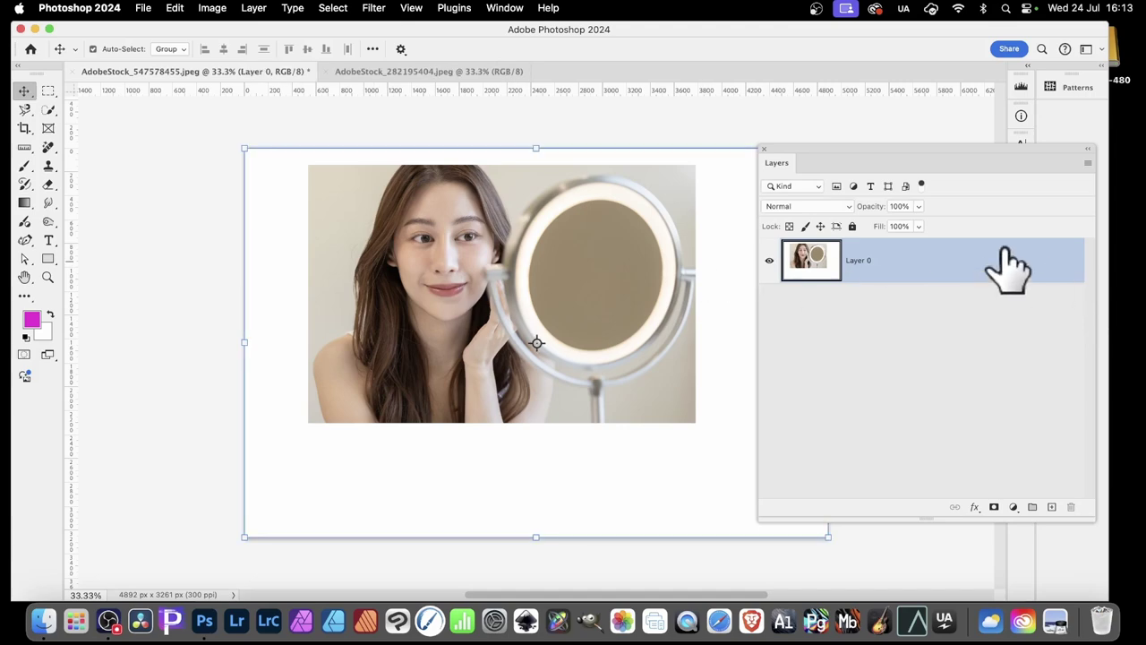
- Switch to AdobeStock_282195404.jpeg and convert its Background into unlocked Layer 0
{"action": "left_click", "coordinate": [429, 72]}
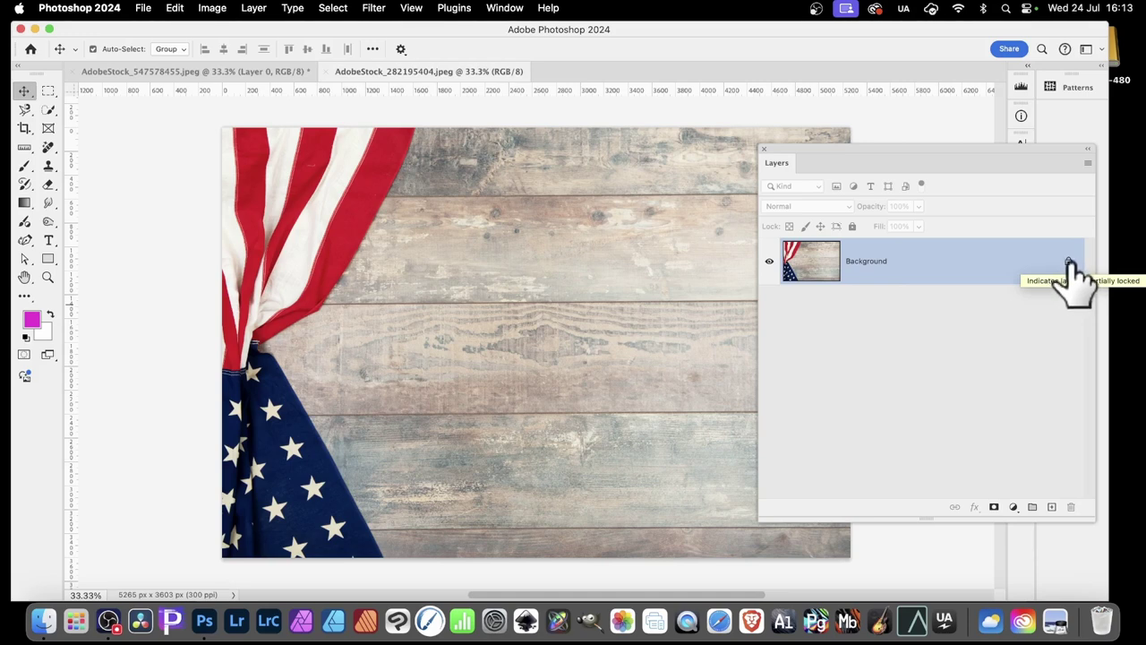
{"action": "left_click", "coordinate": [1068, 261]}
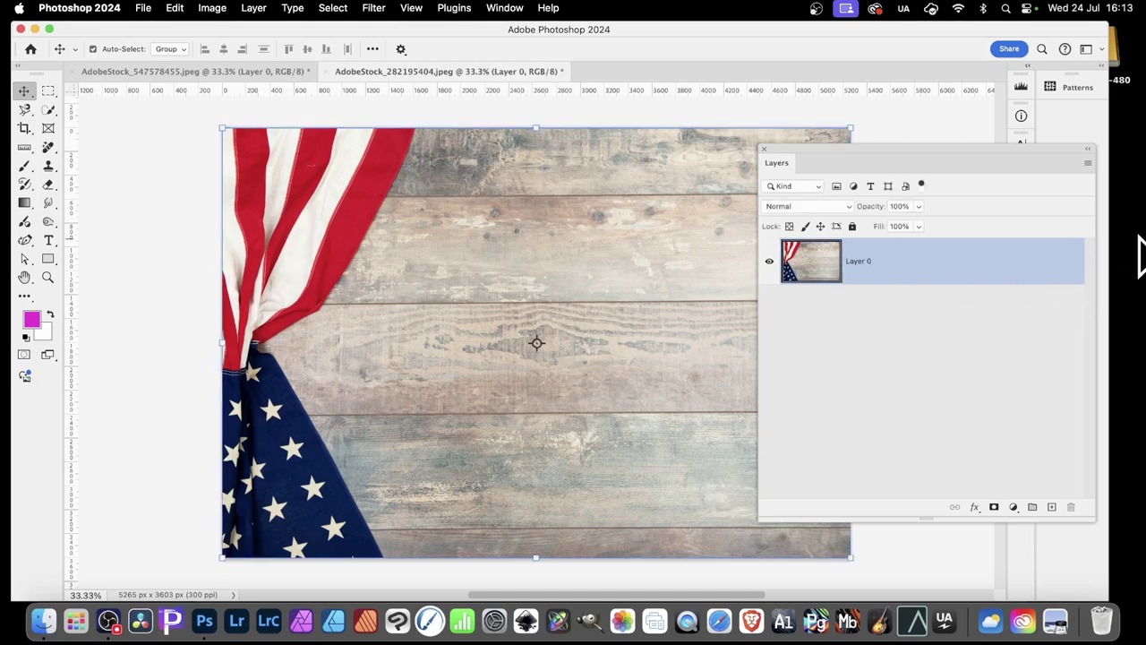